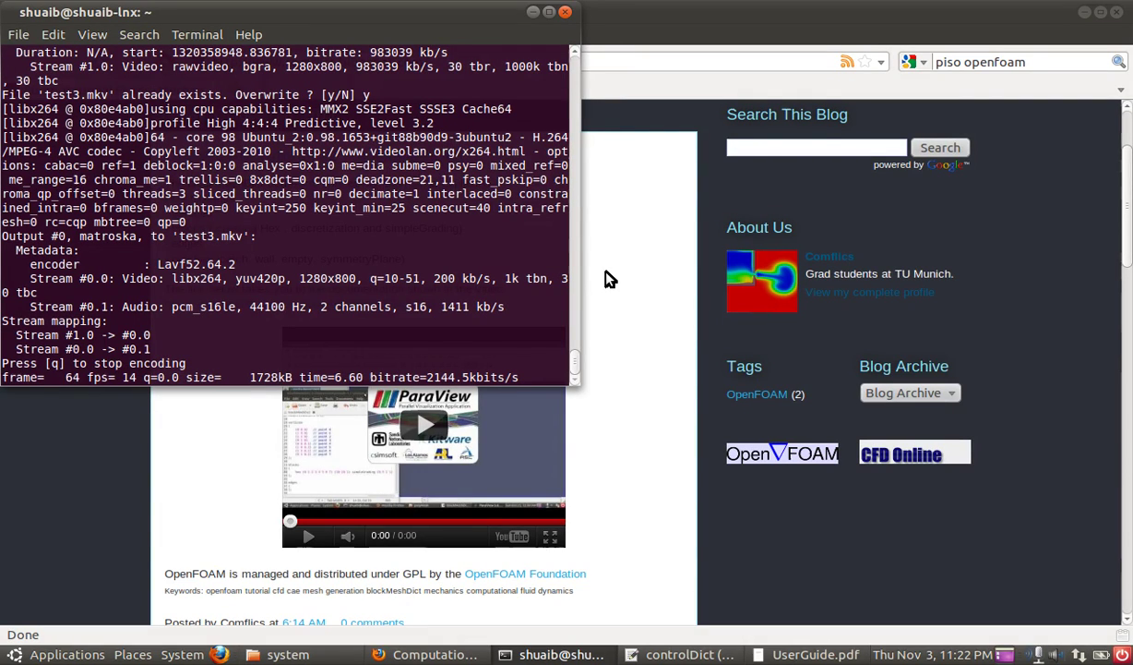
- Leave the Firefox blog page and show the cavity case's system folder with controlDict, fvSchemes and fvSolution
{"action": "key", "text": "alt+Tab"}
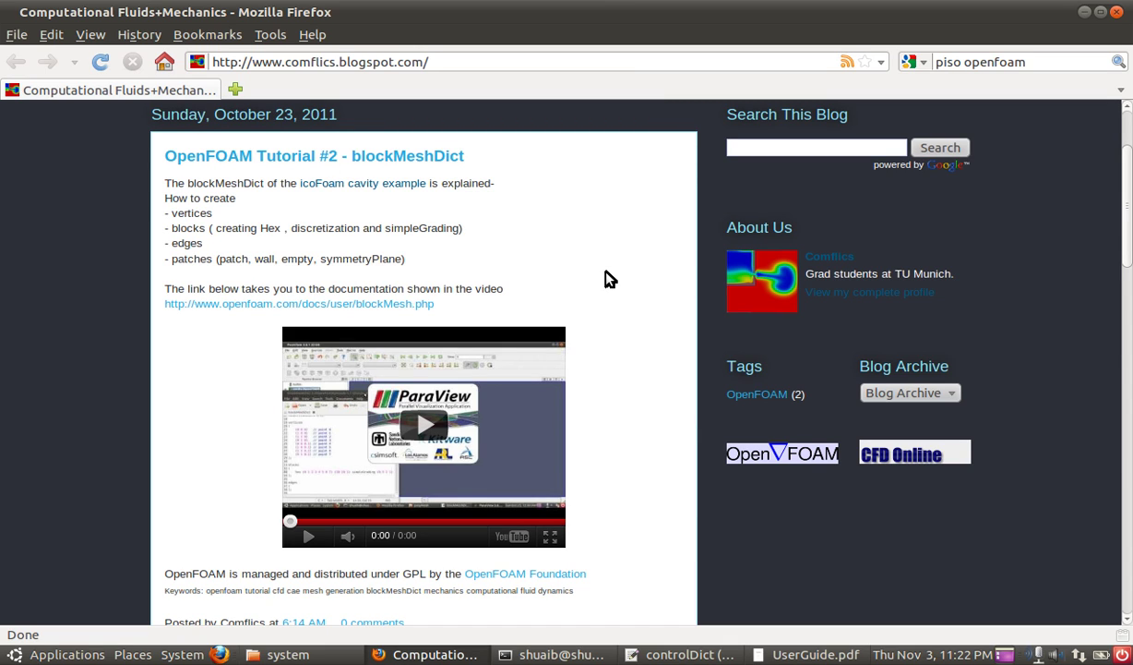
{"action": "left_click", "coordinate": [318, 653]}
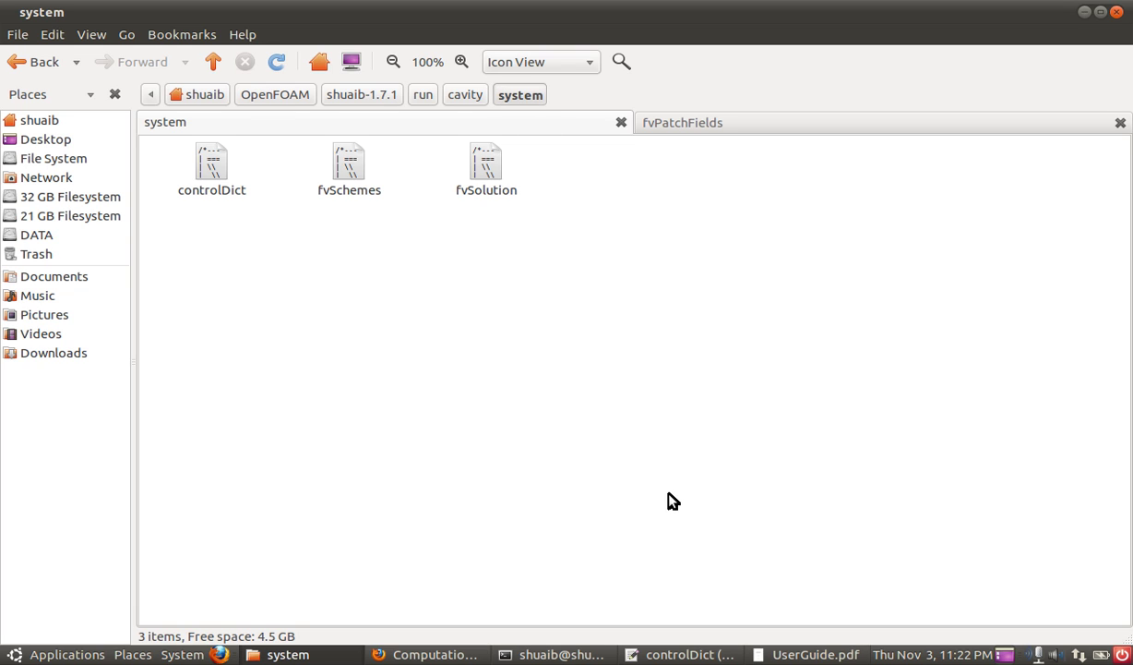
- In controlDict, highlight icoFoam, startFrom startTime, startTime 0 and endTime 0.5, then bring up the user guide PDF
{"action": "left_click", "coordinate": [683, 653]}
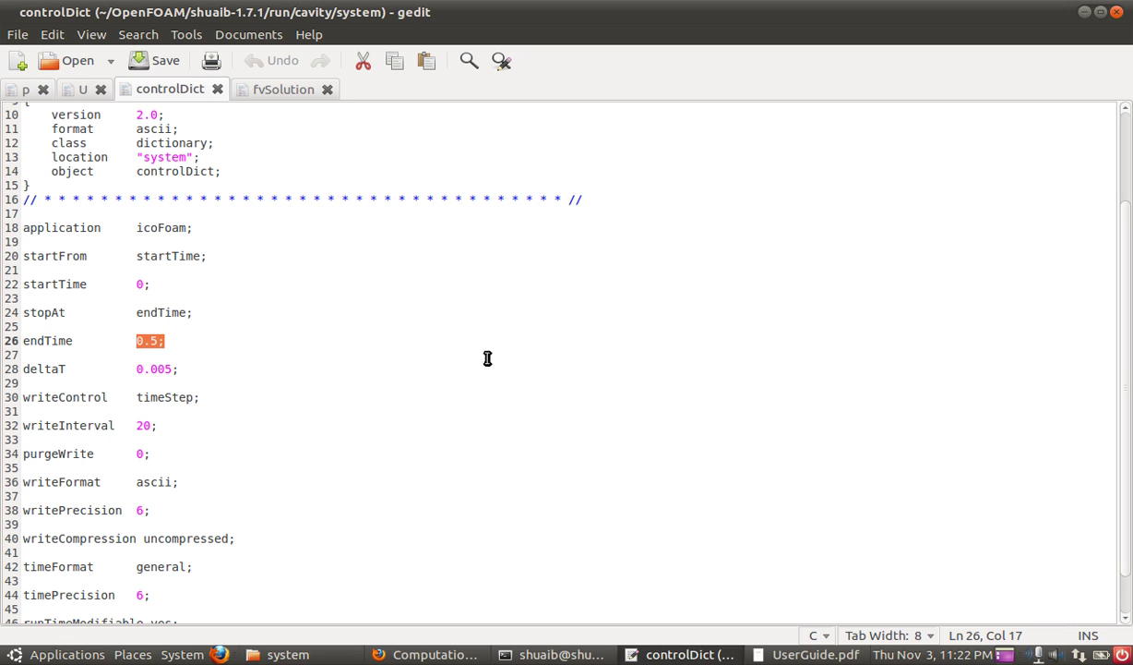
{"action": "double_click", "coordinate": [165, 225]}
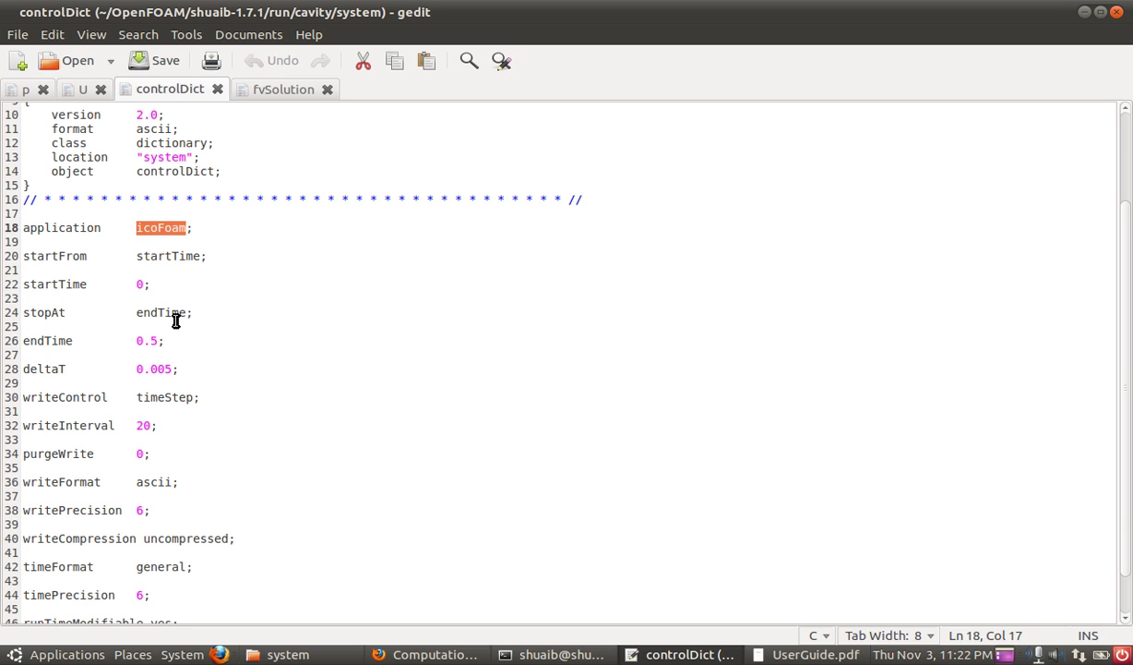
{"action": "double_click", "coordinate": [70, 258]}
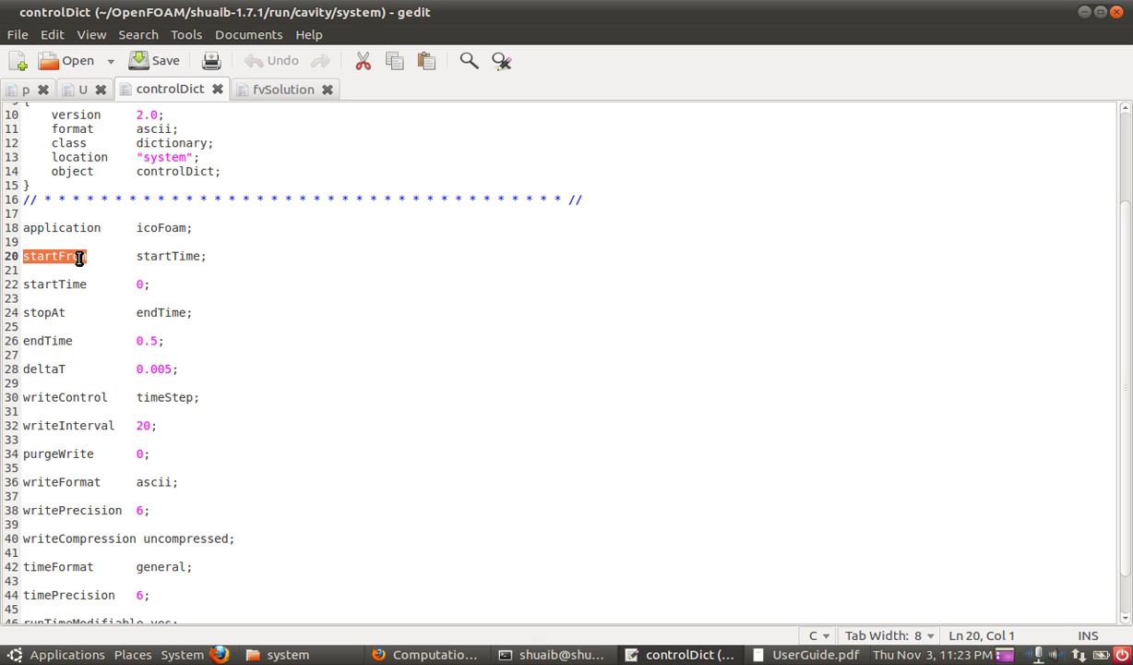
{"action": "double_click", "coordinate": [174, 259]}
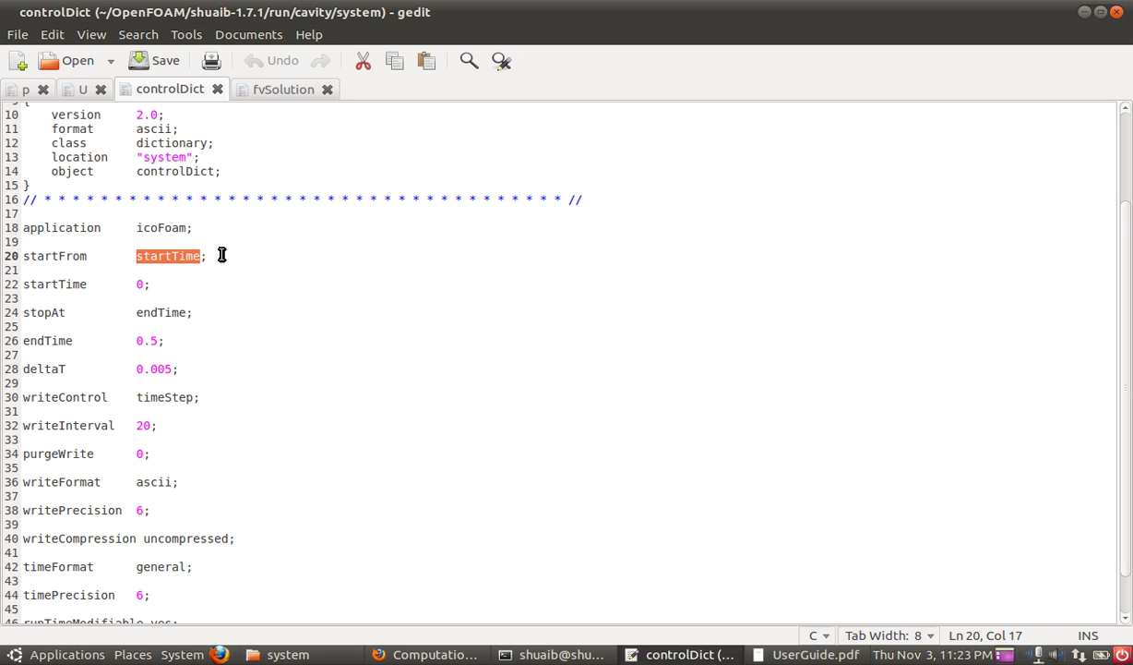
{"action": "double_click", "coordinate": [139, 286]}
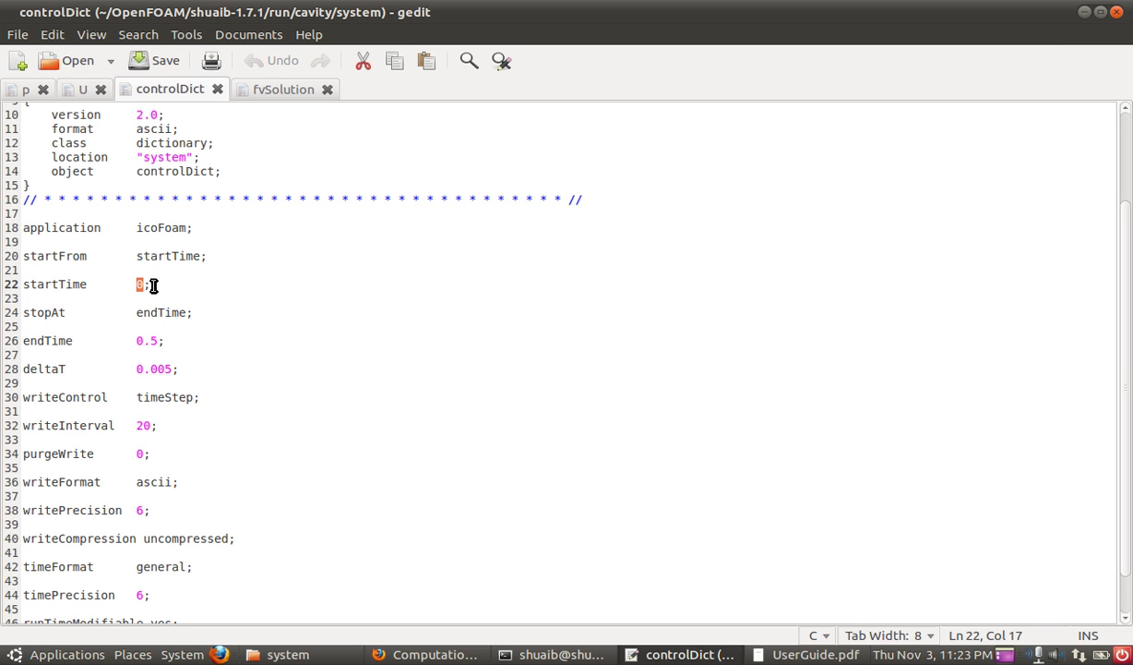
{"action": "double_click", "coordinate": [150, 341]}
{"action": "left_click_drag", "start_coordinate": [147, 340], "coordinate": [136, 339]}
{"action": "left_click", "coordinate": [817, 654]}
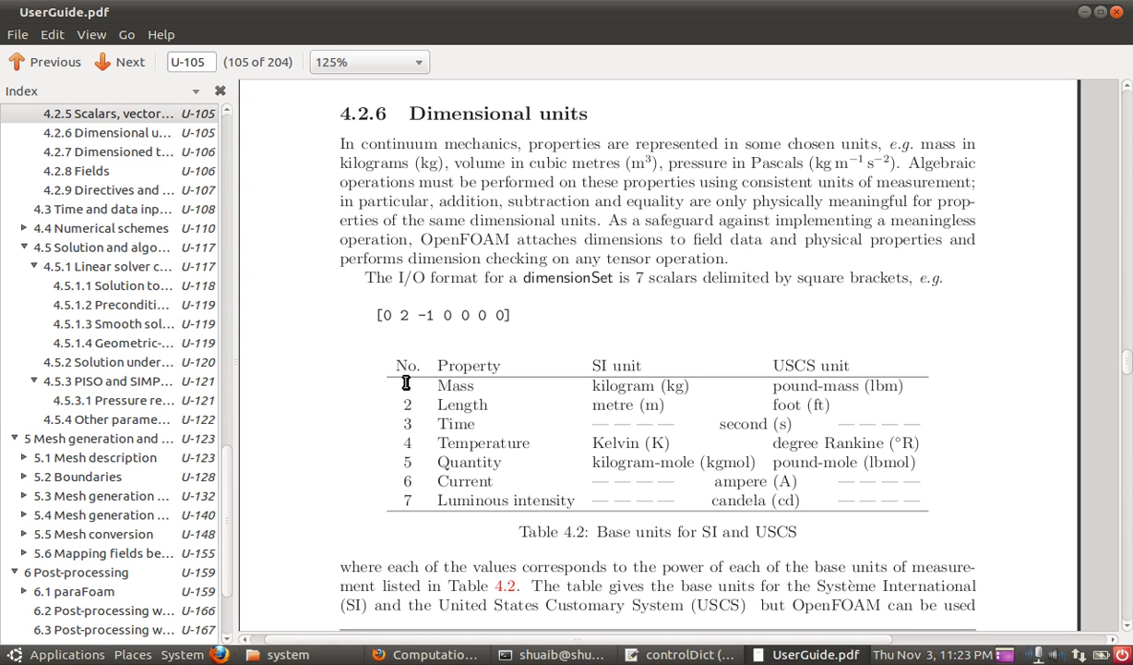
- Jump to section 4.3 Time and data input/output control and highlight startFrom, firstTime and startTime
{"action": "left_click", "coordinate": [103, 208]}
{"action": "scroll", "coordinate": [621, 296], "scroll_direction": "down", "scroll_amount": 3}
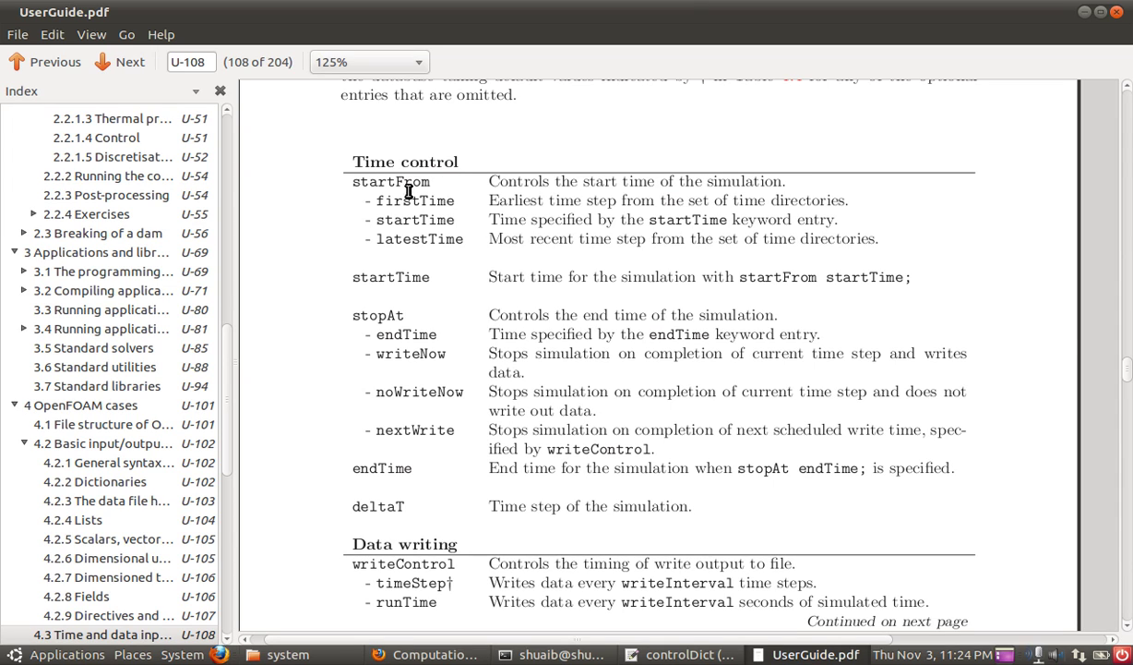
{"action": "left_click_drag", "start_coordinate": [342, 177], "coordinate": [417, 181]}
{"action": "double_click", "coordinate": [412, 182]}
{"action": "double_click", "coordinate": [434, 205]}
{"action": "double_click", "coordinate": [436, 219]}
- Highlight latestTime, startTime, stopAt and endTime in the Time control table, then return to controlDict
{"action": "left_click", "coordinate": [438, 240]}
{"action": "double_click", "coordinate": [438, 240]}
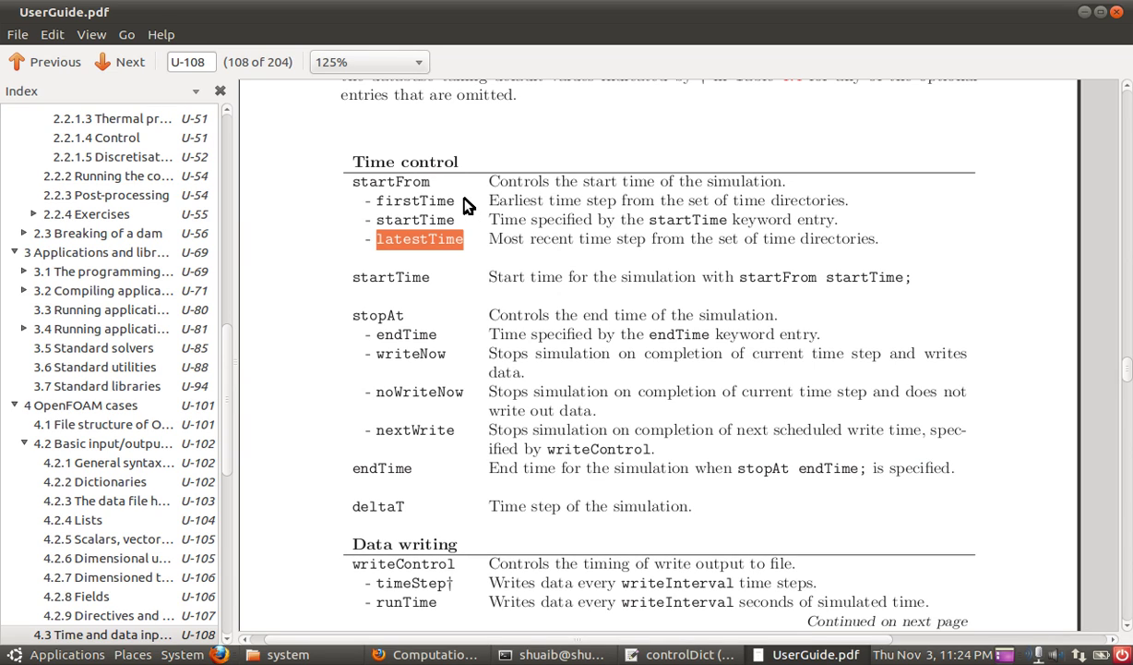
{"action": "double_click", "coordinate": [451, 225]}
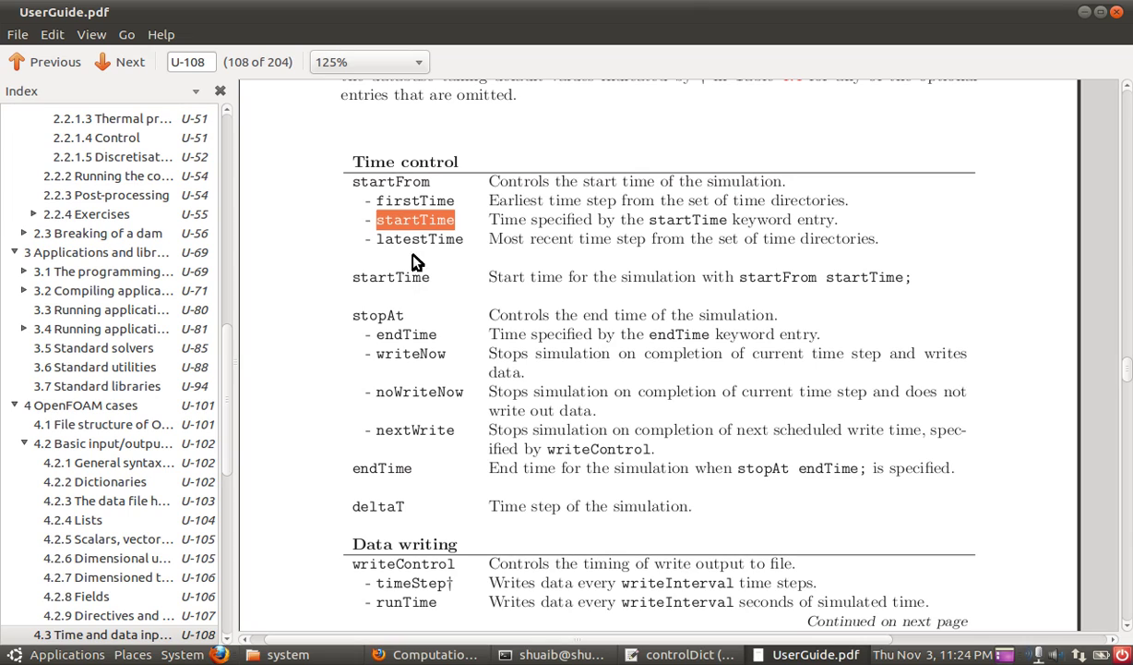
{"action": "double_click", "coordinate": [394, 315]}
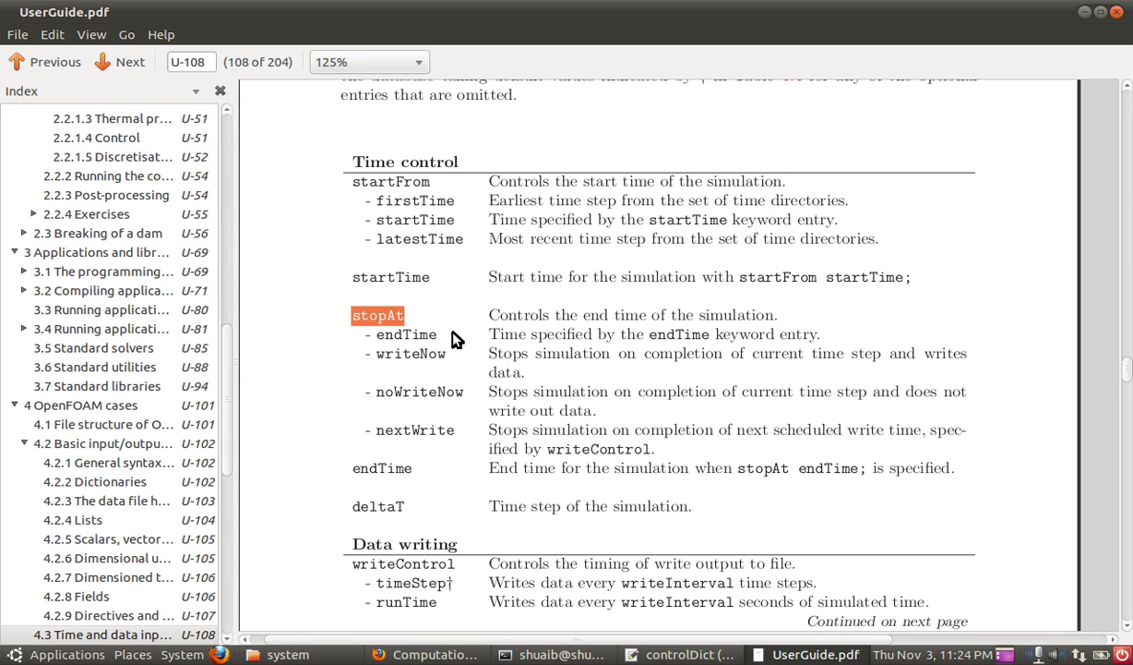
{"action": "double_click", "coordinate": [403, 334]}
{"action": "triple_click", "coordinate": [403, 334]}
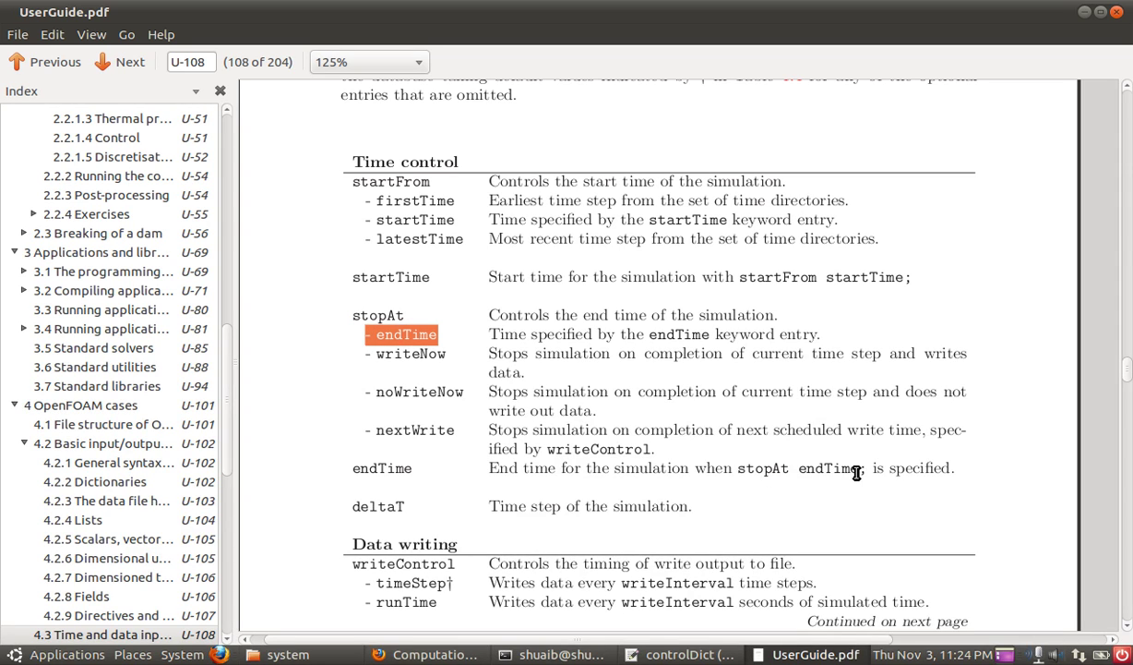
{"action": "scroll", "coordinate": [863, 473], "scroll_direction": "down", "scroll_amount": 3}
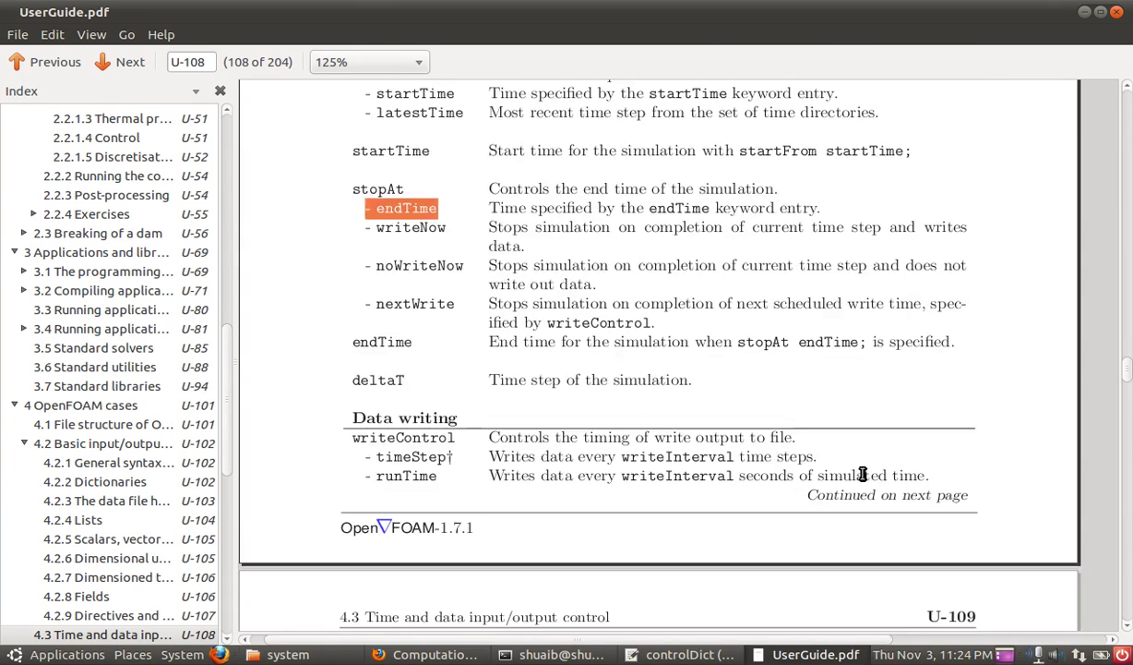
{"action": "left_click", "coordinate": [683, 653]}
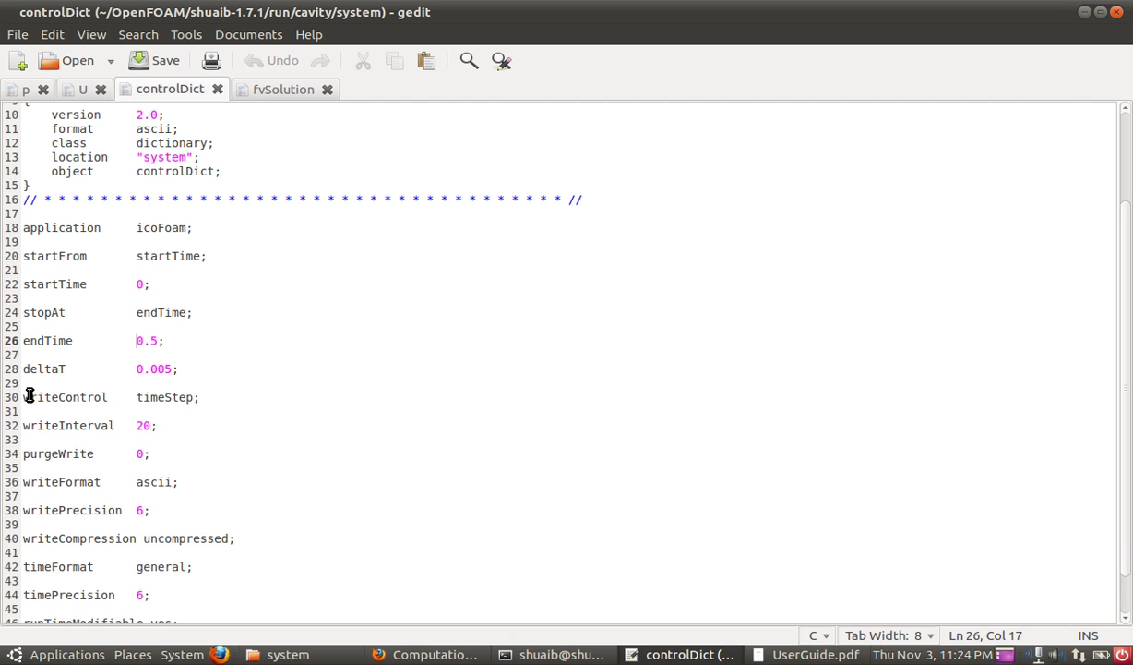
- Highlight controlDict's data-writing lines 30–38 and the writeControl timeStep entry
{"action": "left_click_drag", "start_coordinate": [25, 397], "coordinate": [183, 510]}
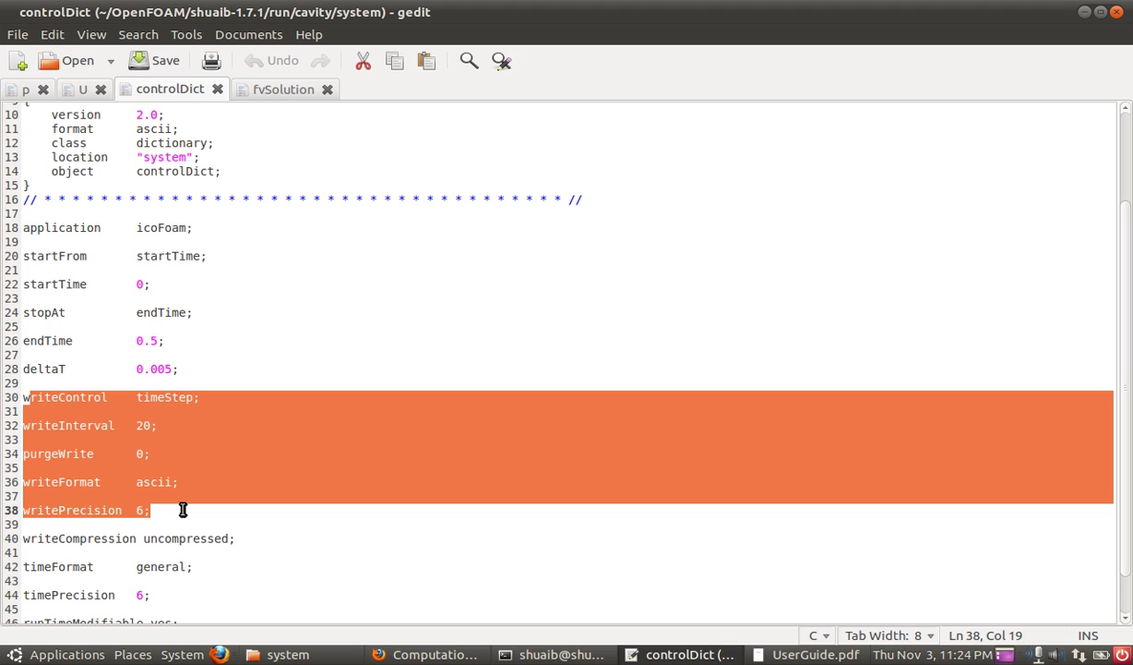
{"action": "left_click", "coordinate": [260, 523]}
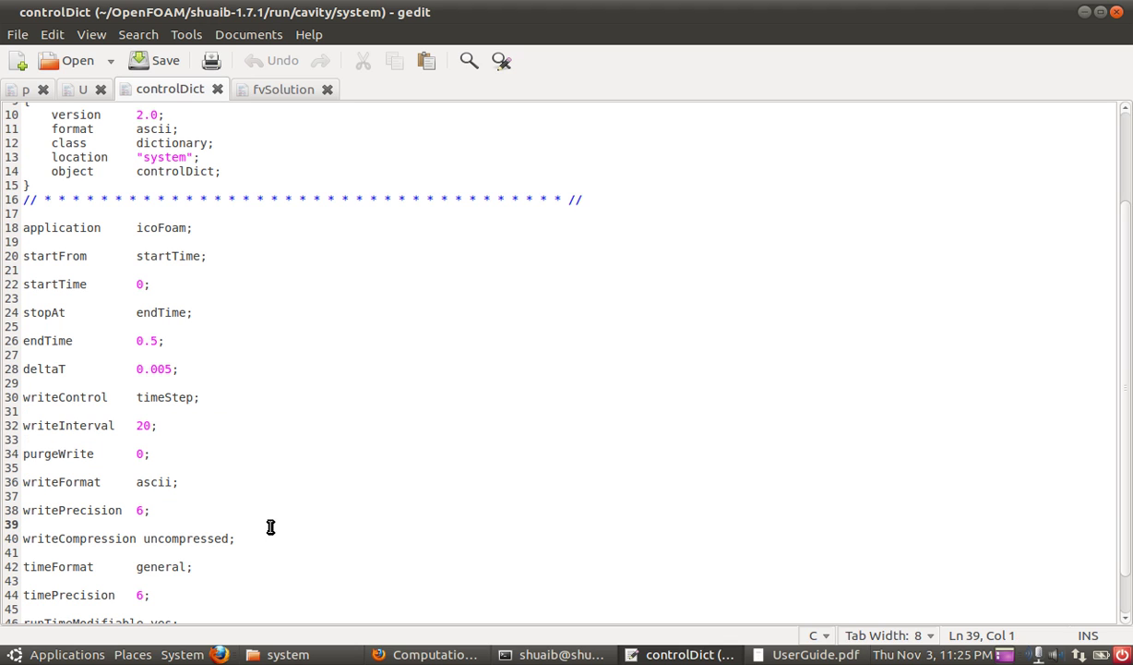
{"action": "double_click", "coordinate": [92, 401]}
{"action": "left_click", "coordinate": [155, 399]}
{"action": "double_click", "coordinate": [155, 398]}
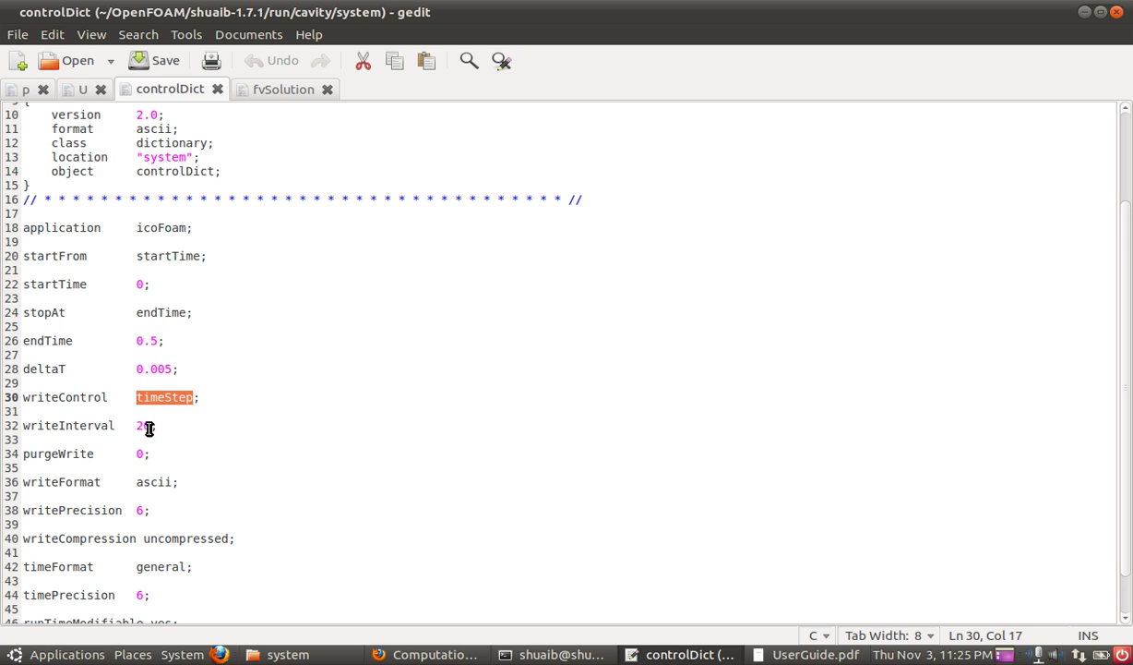
- Highlight the writeInterval value 20 and the purgeWrite keyword
{"action": "left_click_drag", "start_coordinate": [152, 428], "coordinate": [130, 426]}
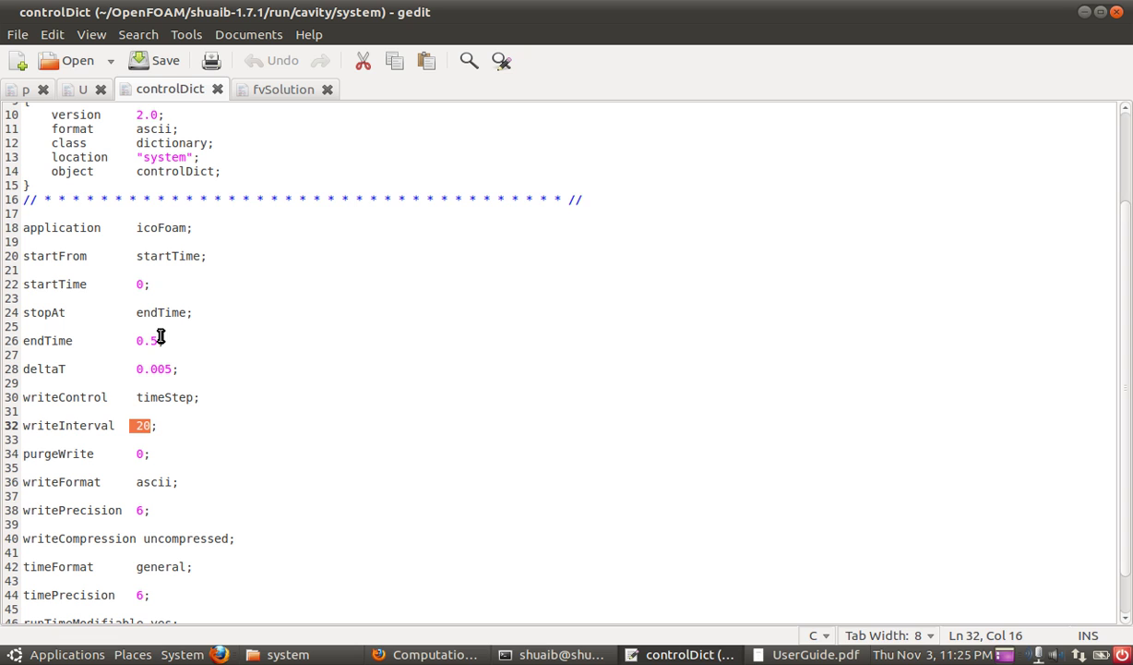
{"action": "left_click", "coordinate": [213, 482]}
{"action": "scroll", "coordinate": [215, 487], "scroll_direction": "down", "scroll_amount": 1}
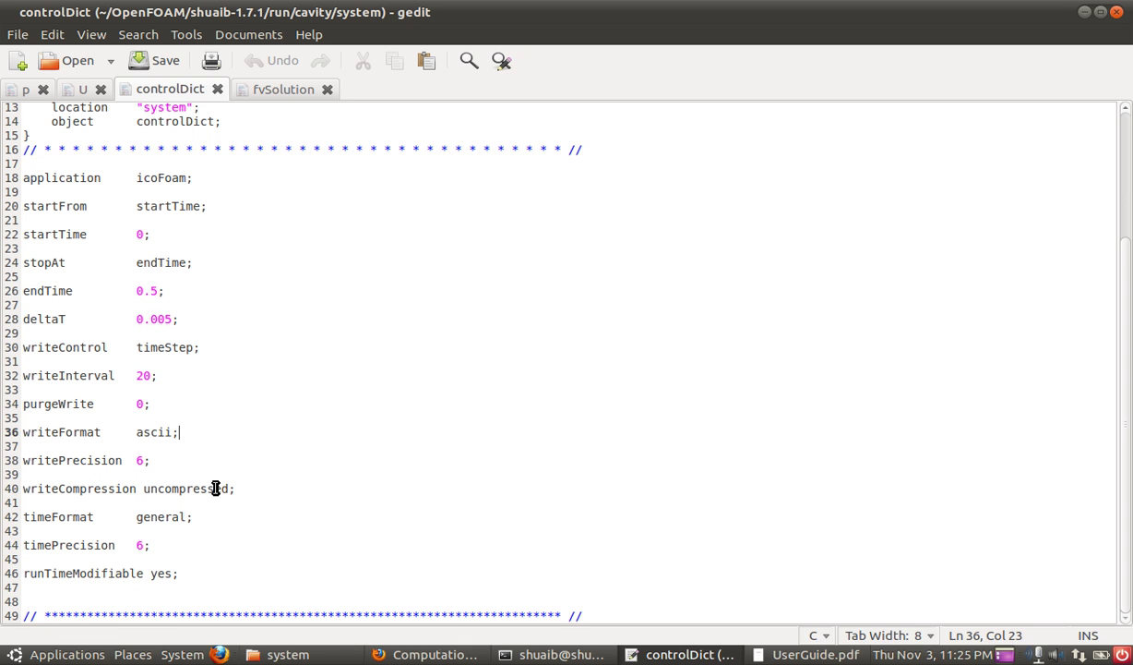
{"action": "left_click", "coordinate": [89, 404]}
{"action": "key", "text": "shift+Home"}
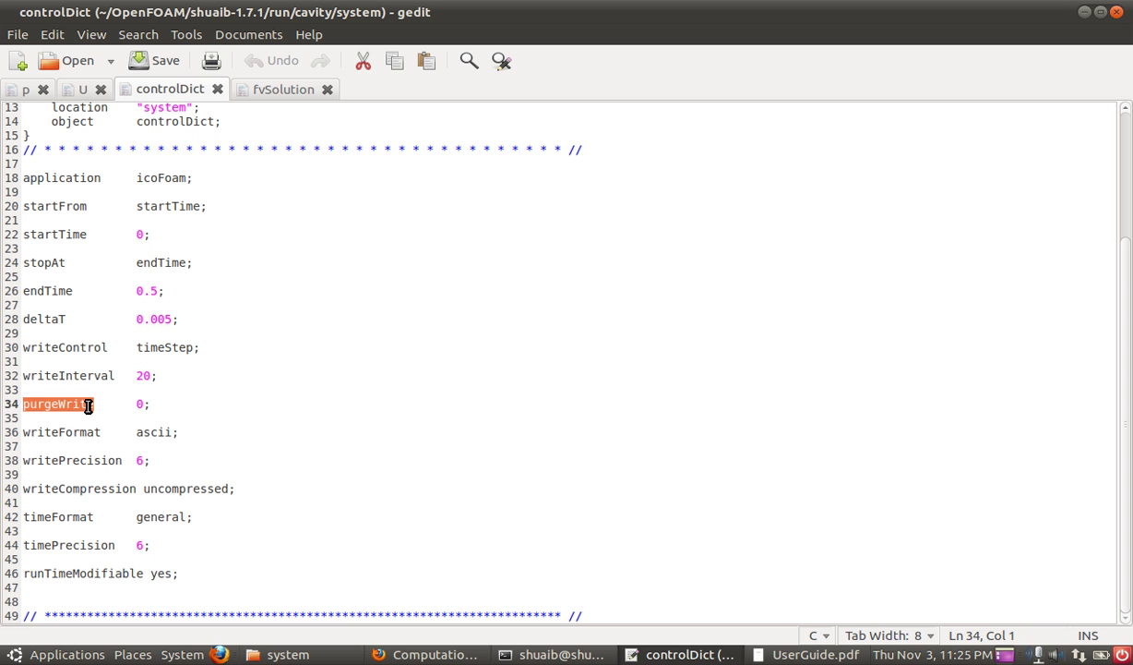
- In the user guide, highlight writeFormat and its ascii and binary options
{"action": "left_click", "coordinate": [815, 654]}
{"action": "scroll", "coordinate": [627, 438], "scroll_direction": "down", "scroll_amount": 10}
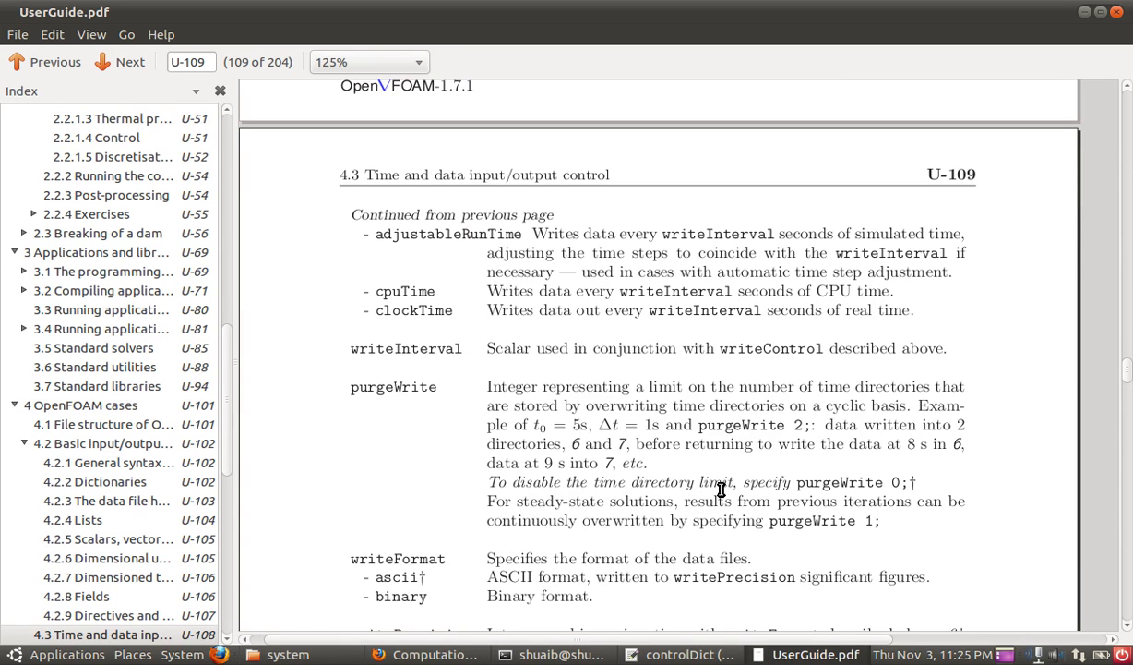
{"action": "scroll", "coordinate": [646, 489], "scroll_direction": "down", "scroll_amount": 3}
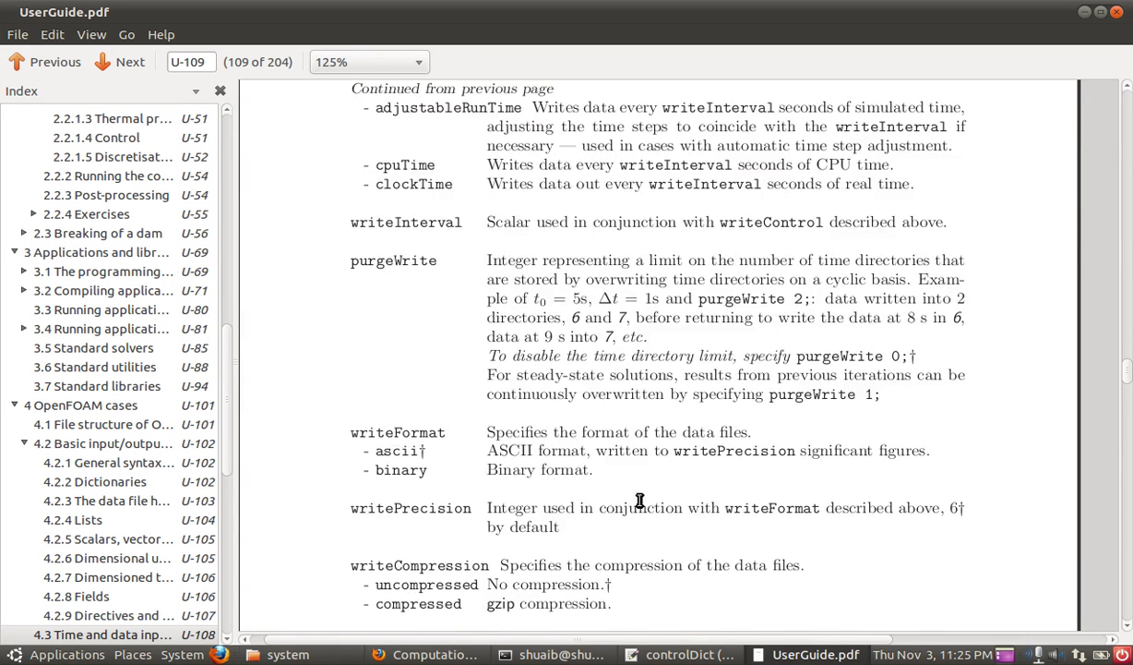
{"action": "double_click", "coordinate": [401, 434]}
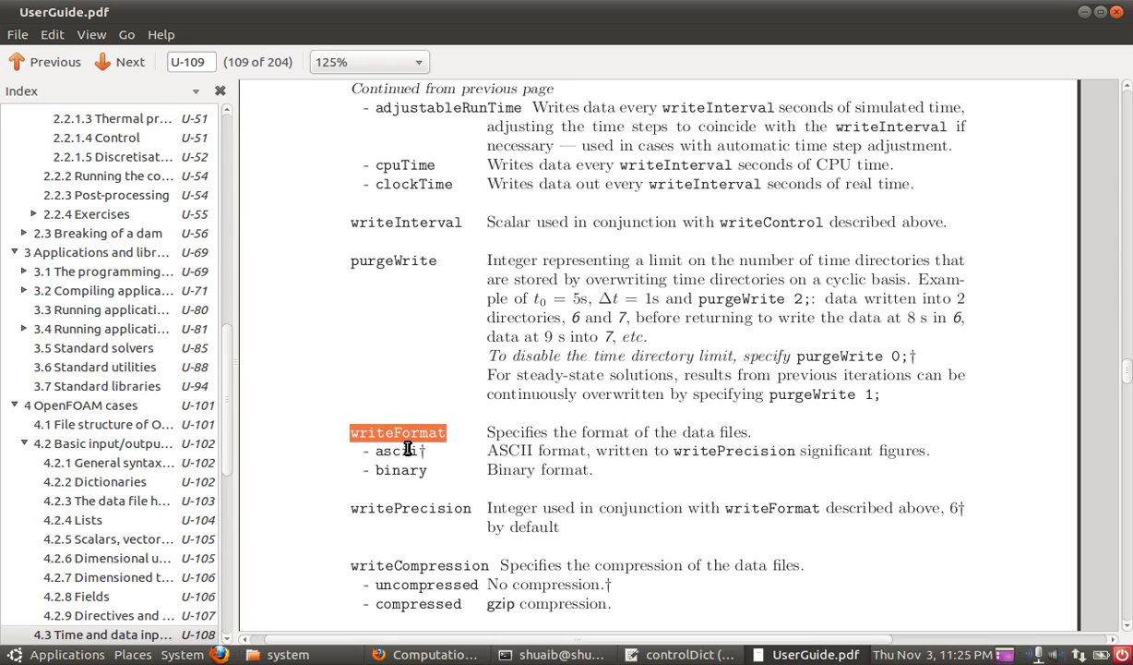
{"action": "double_click", "coordinate": [407, 450]}
{"action": "double_click", "coordinate": [399, 462]}
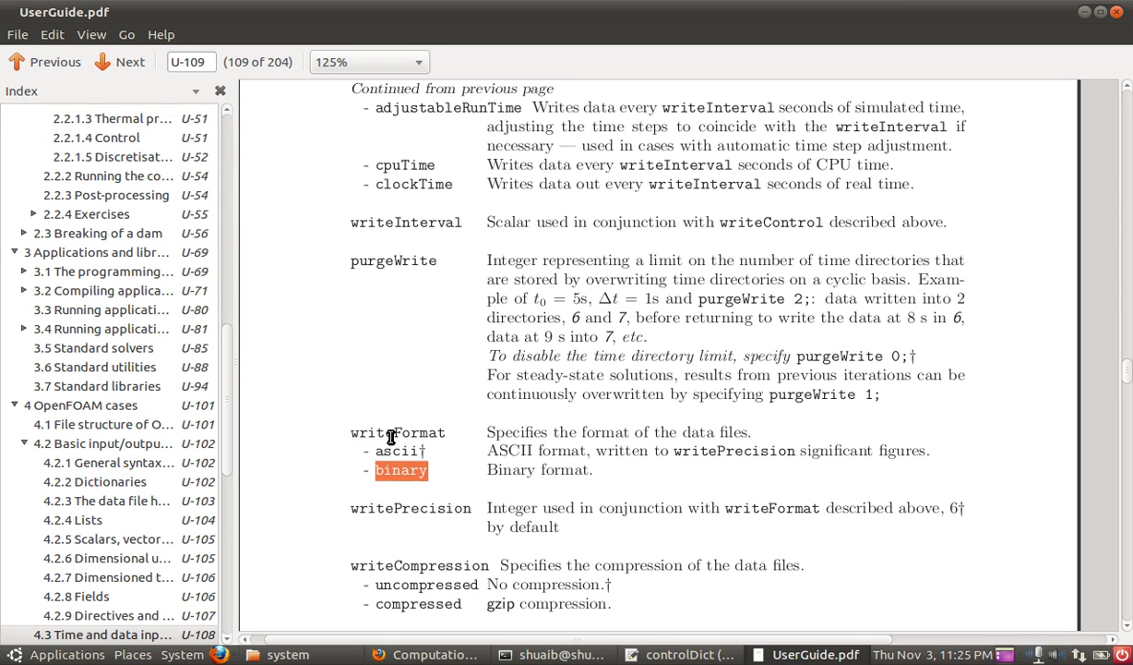
{"action": "double_click", "coordinate": [397, 449]}
- Highlight writePrecision in the ascii description, scroll to timeFormat, and minimize the guide
{"action": "left_click", "coordinate": [727, 458]}
{"action": "double_click", "coordinate": [728, 458]}
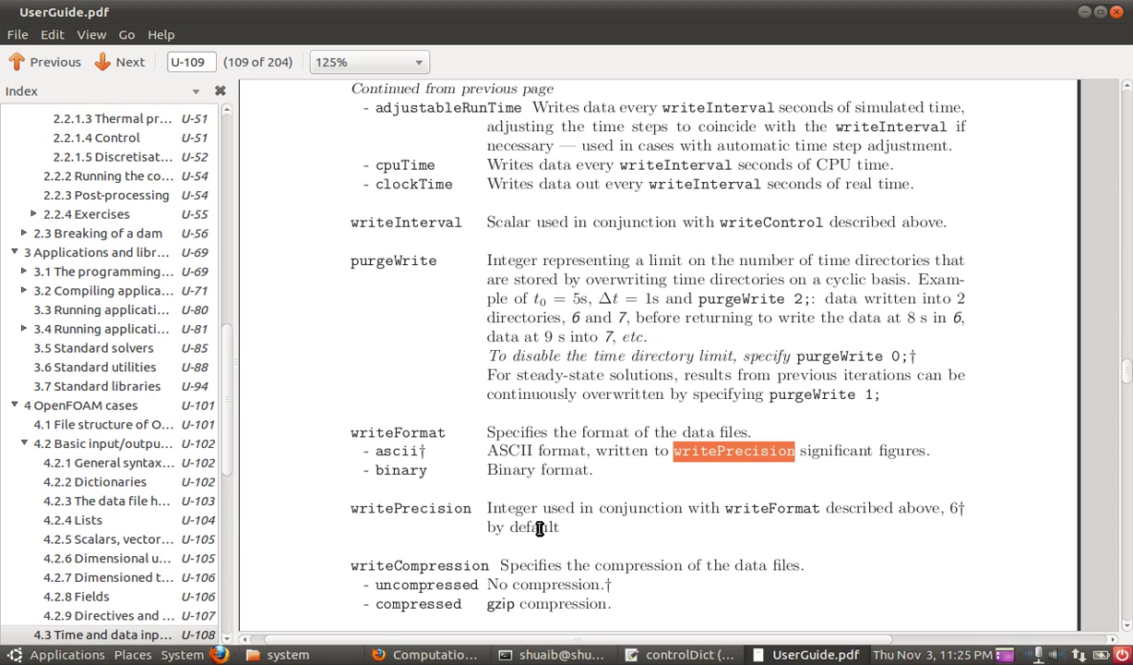
{"action": "scroll", "coordinate": [540, 527], "scroll_direction": "down", "scroll_amount": 3}
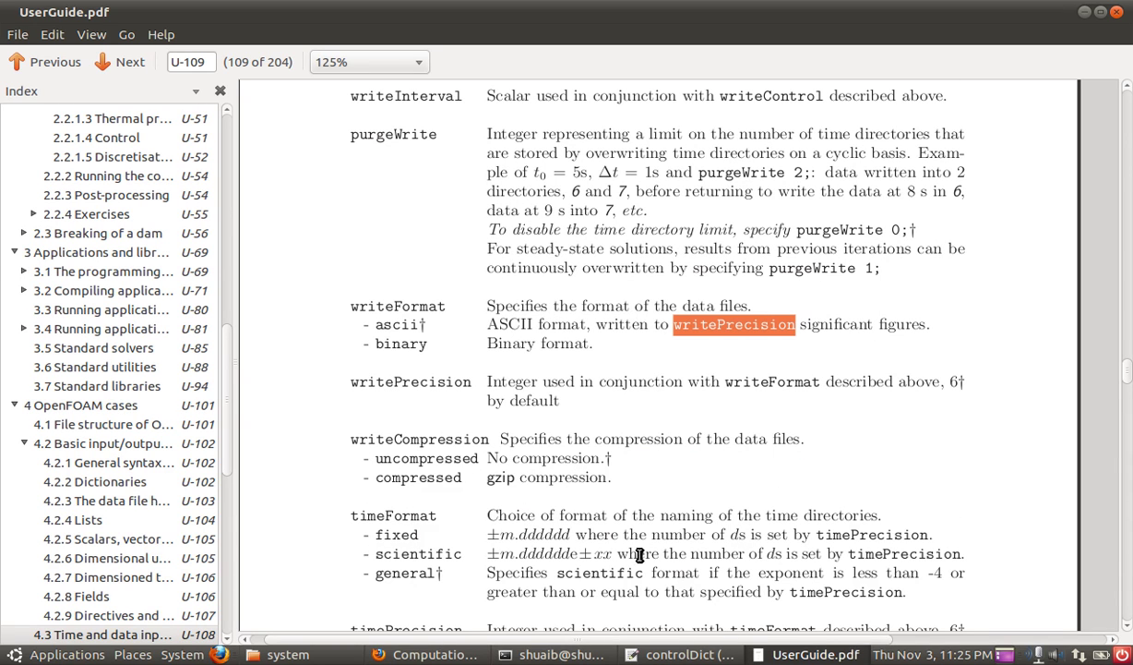
{"action": "left_click", "coordinate": [791, 654]}
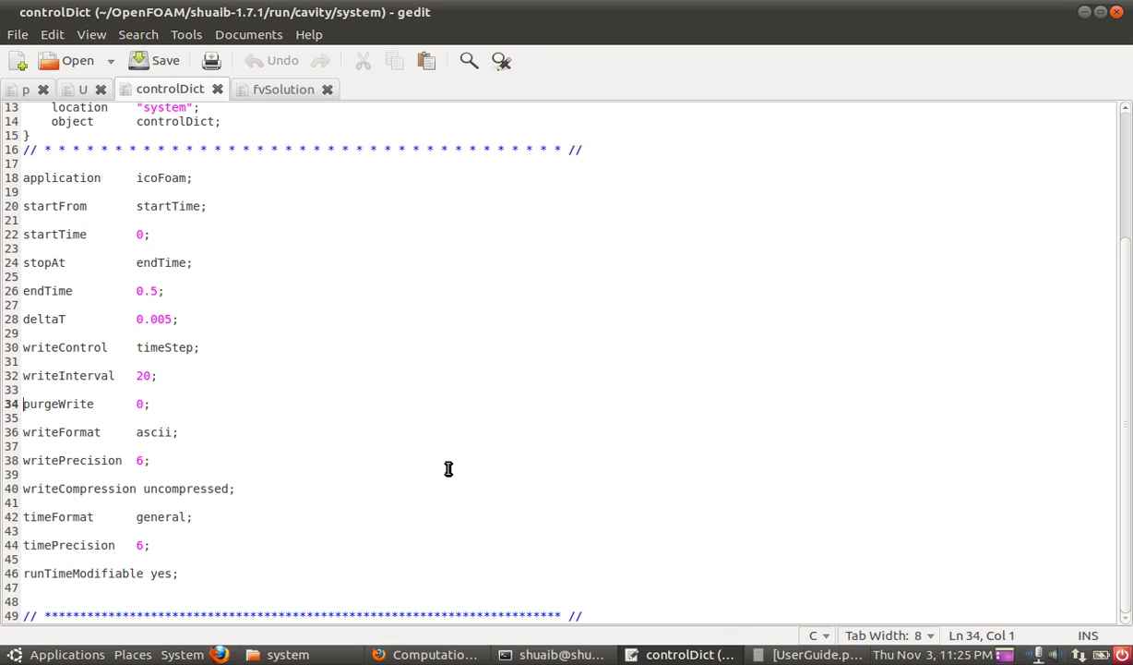
- Close controlDict and open fvSolution from the system folder
{"action": "left_click", "coordinate": [217, 90]}
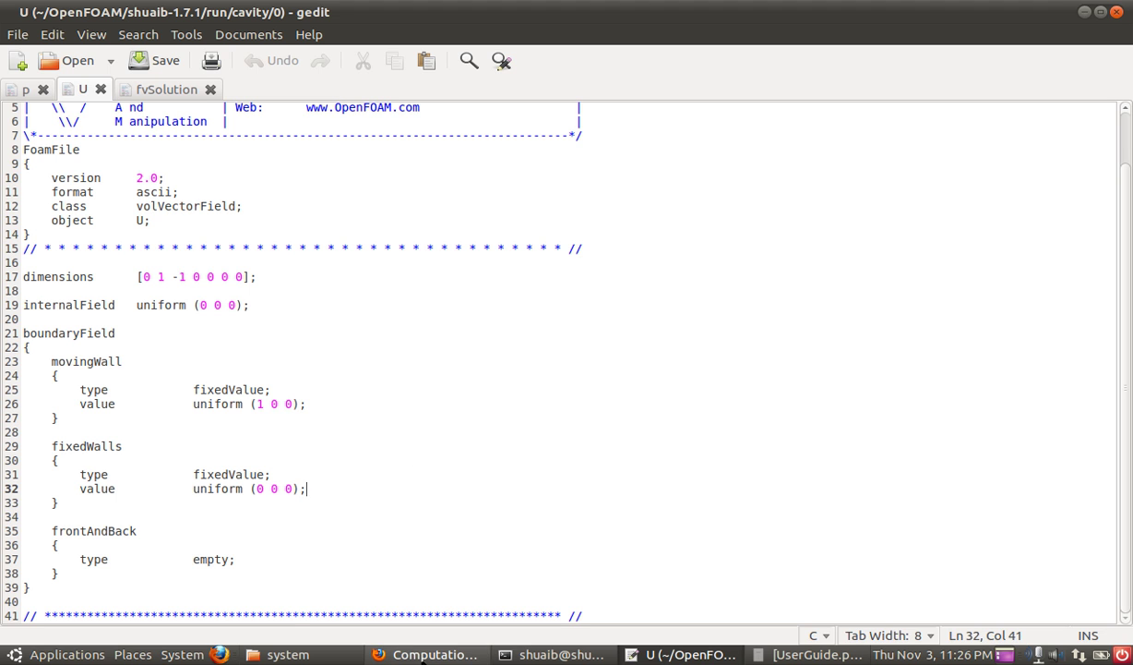
{"action": "left_click", "coordinate": [286, 654]}
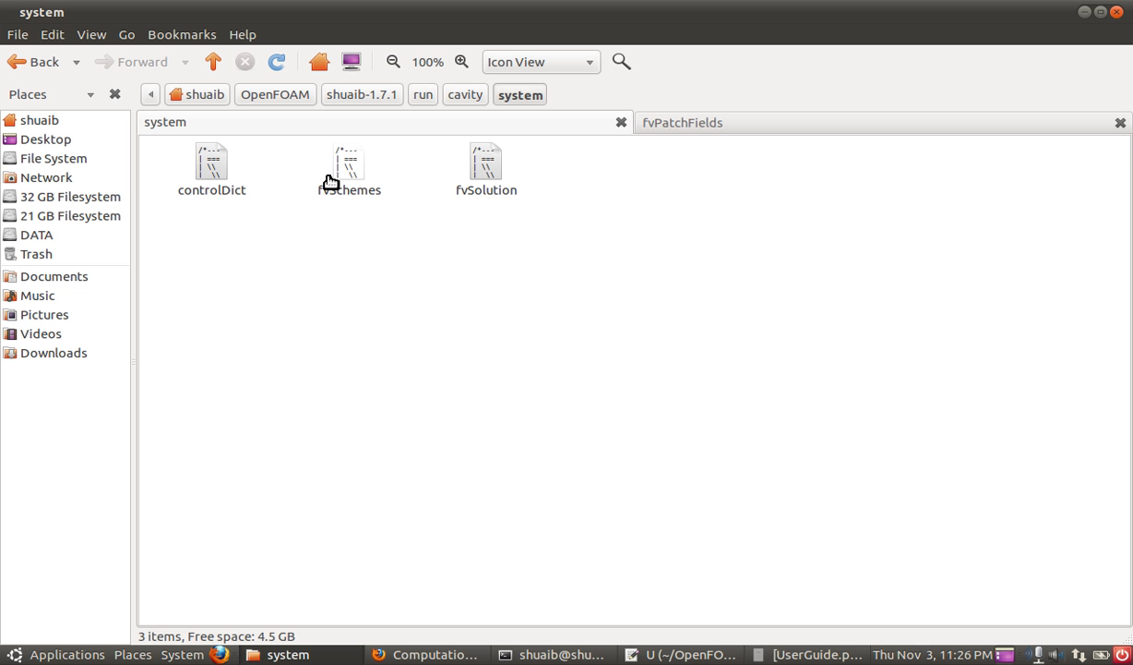
{"action": "double_click", "coordinate": [498, 192]}
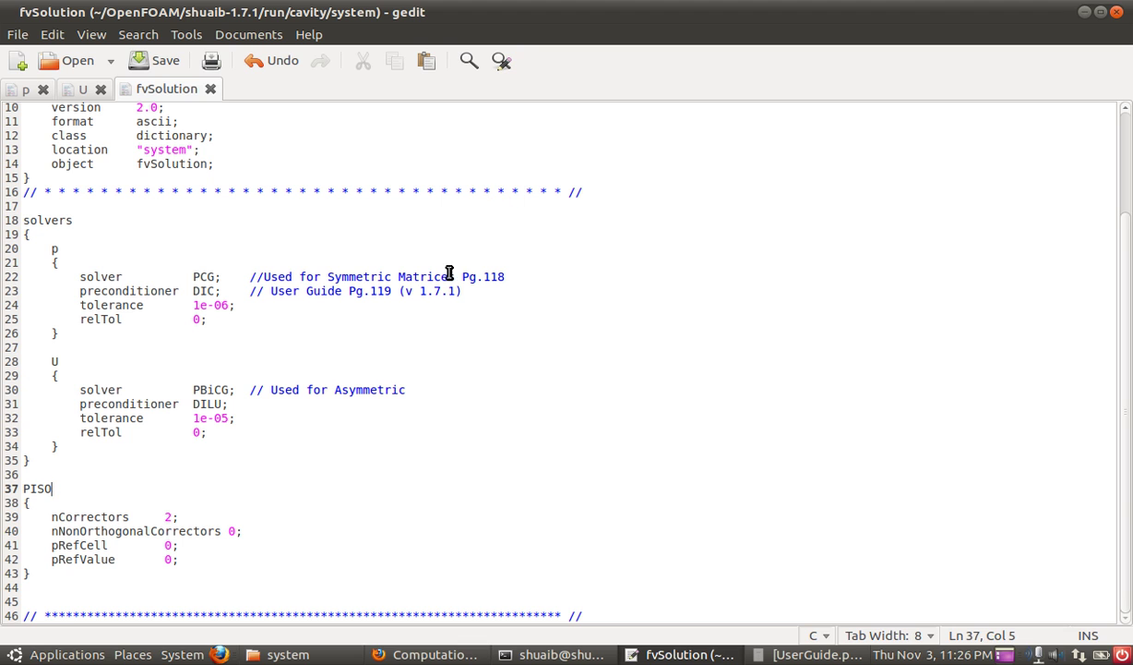
- Open fvSchemes and read through its Euler, Gauss linear and Gauss linear corrected schemes
{"action": "left_click", "coordinate": [282, 654]}
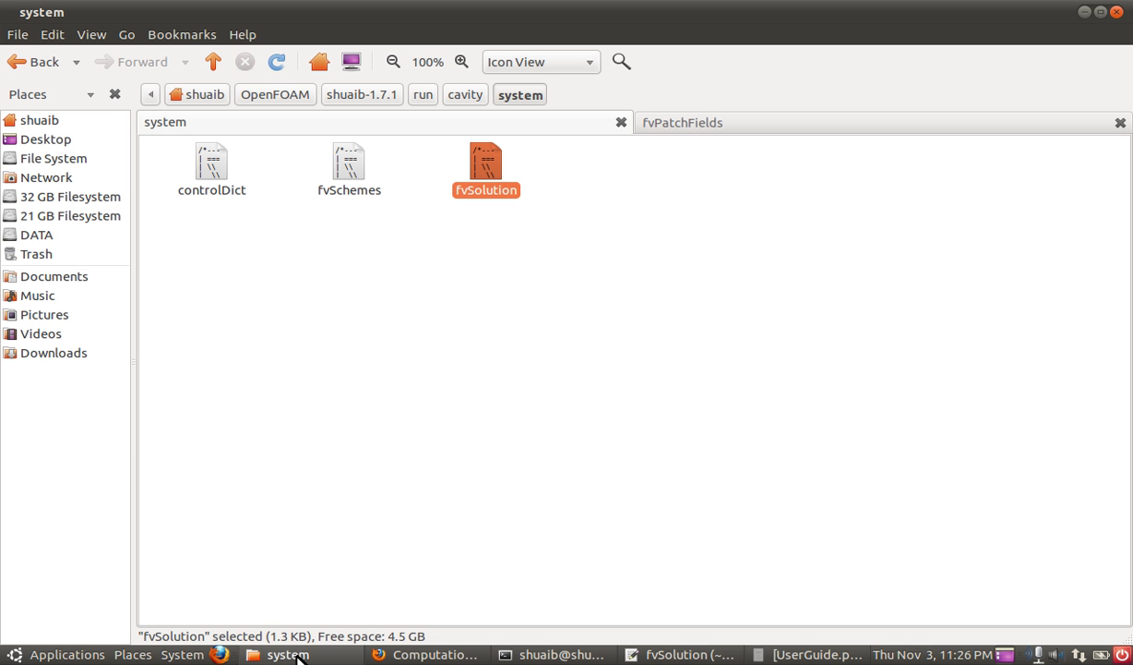
{"action": "double_click", "coordinate": [351, 181]}
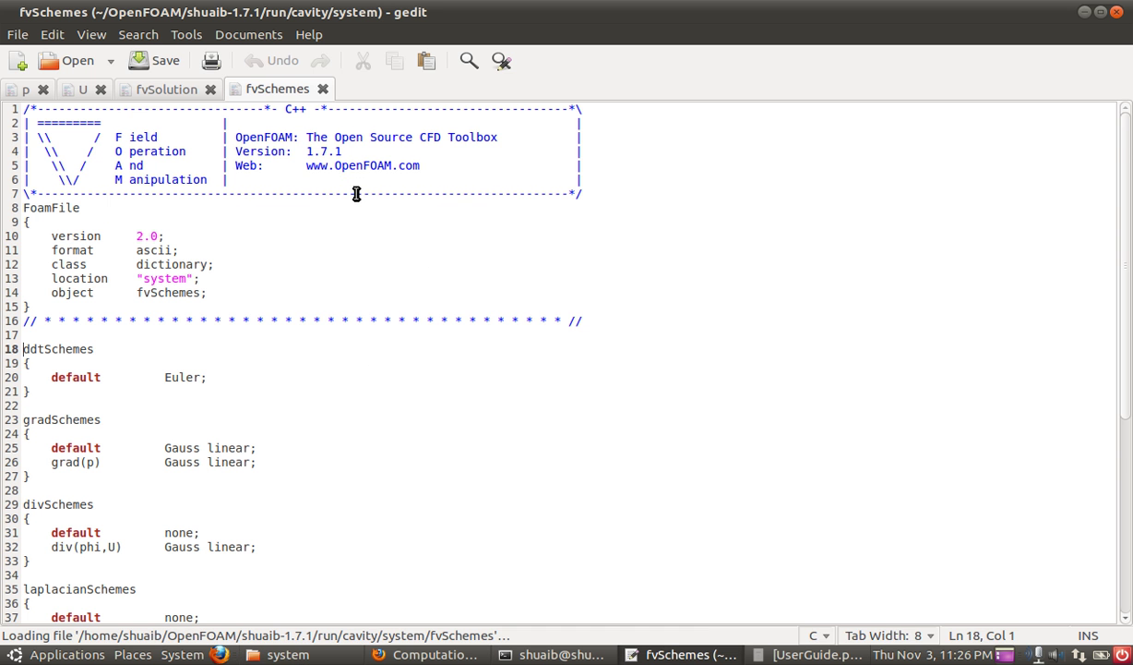
{"action": "scroll", "coordinate": [354, 188], "scroll_direction": "down", "scroll_amount": 3}
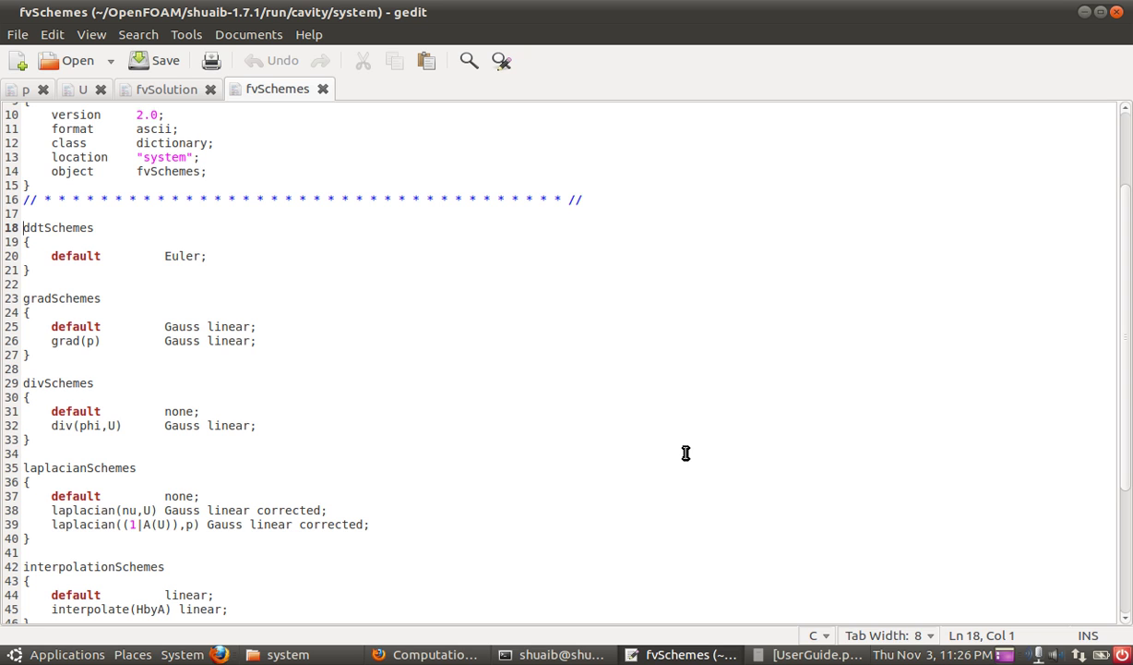
{"action": "scroll", "coordinate": [686, 452], "scroll_direction": "down", "scroll_amount": 1}
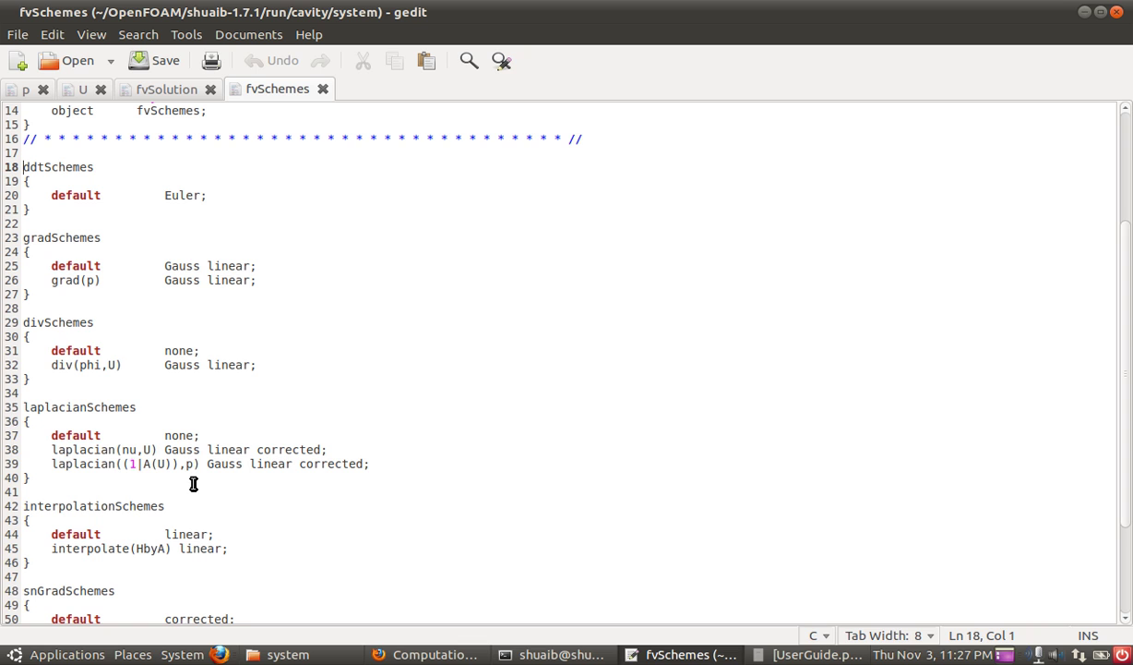
- In fvSolution, select the p entry and its solver keyword on lines 20–22, then bring the user guide forward
{"action": "left_click", "coordinate": [145, 91]}
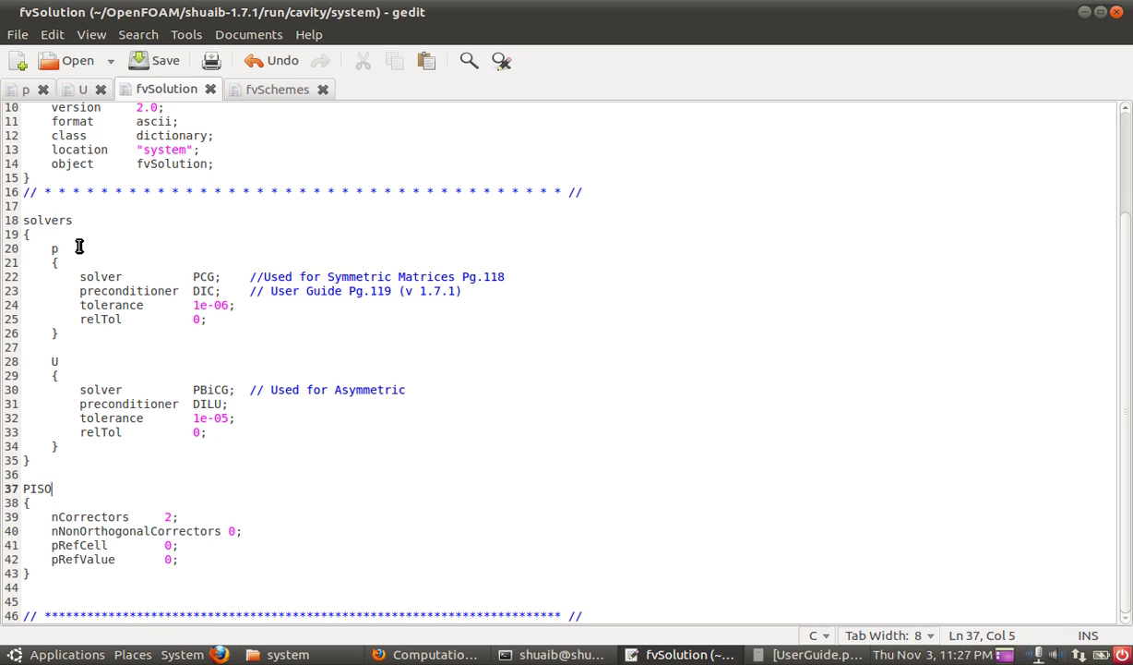
{"action": "left_click", "coordinate": [29, 220]}
{"action": "left_click_drag", "start_coordinate": [64, 248], "coordinate": [53, 249]}
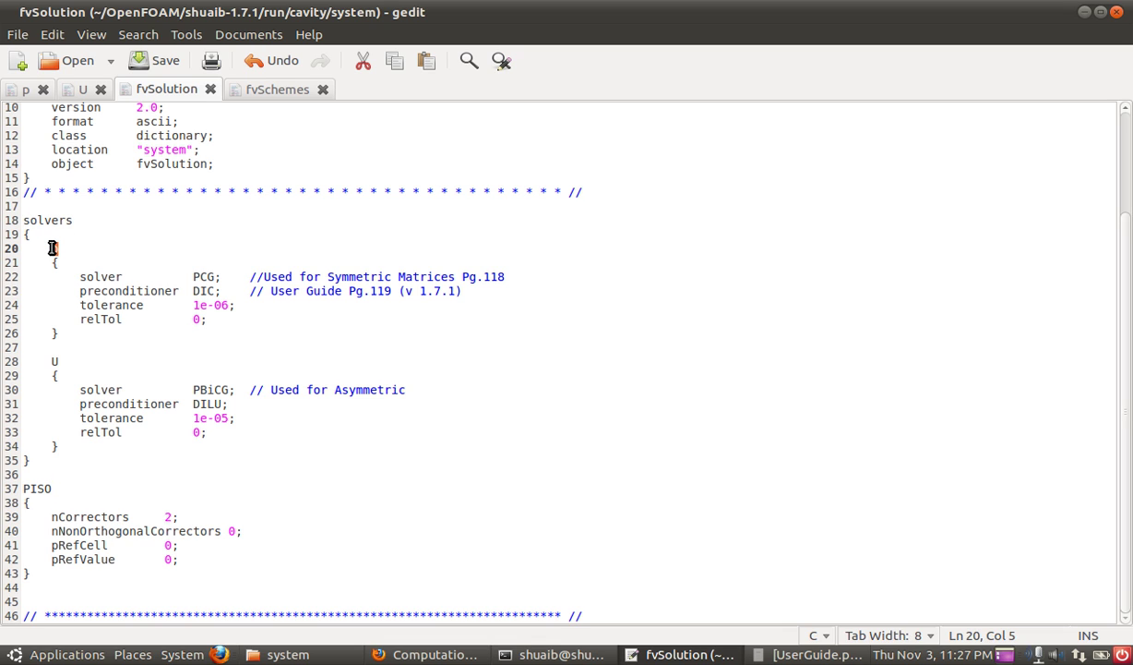
{"action": "double_click", "coordinate": [107, 277]}
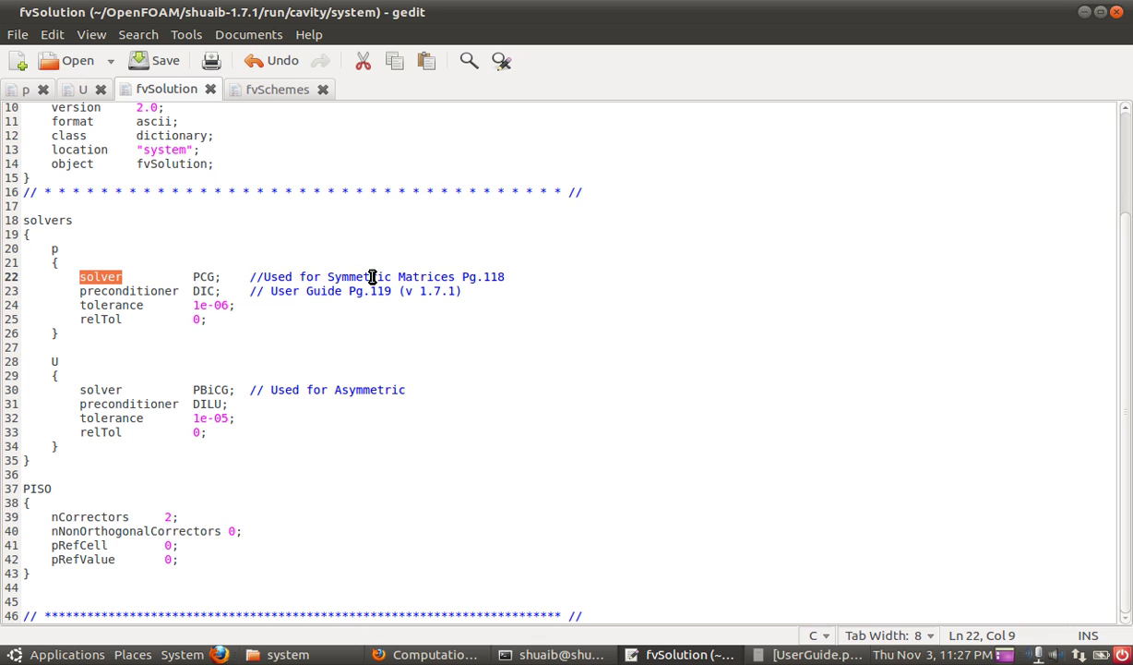
{"action": "left_click", "coordinate": [561, 279]}
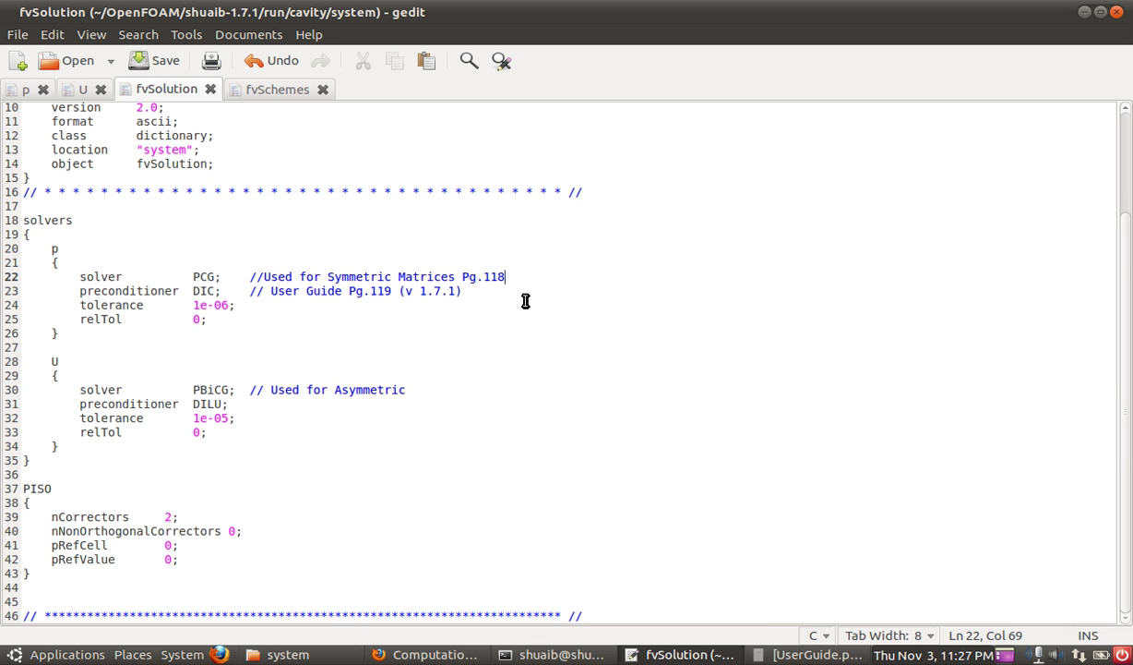
{"action": "left_click", "coordinate": [883, 655]}
{"action": "left_click", "coordinate": [796, 654]}
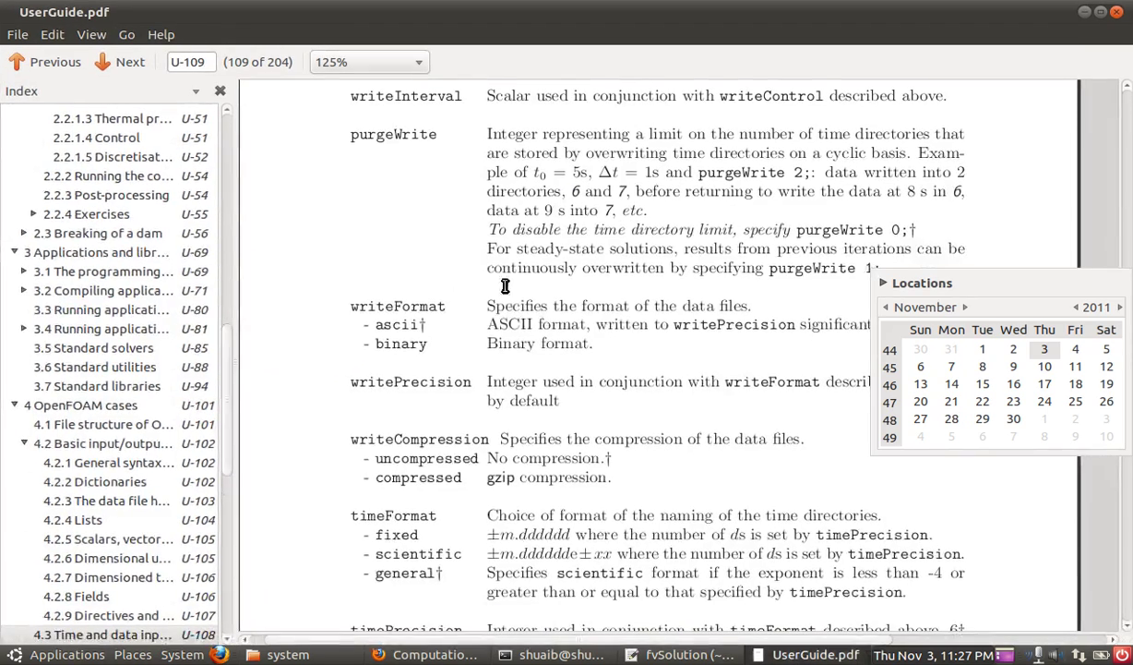
- Go to guide page 118, highlight PCG in Table 4.12 Linear solvers, then return to fvSolution
{"action": "double_click", "coordinate": [199, 62]}
{"action": "type", "text": "118"}
{"action": "key", "text": "Return"}
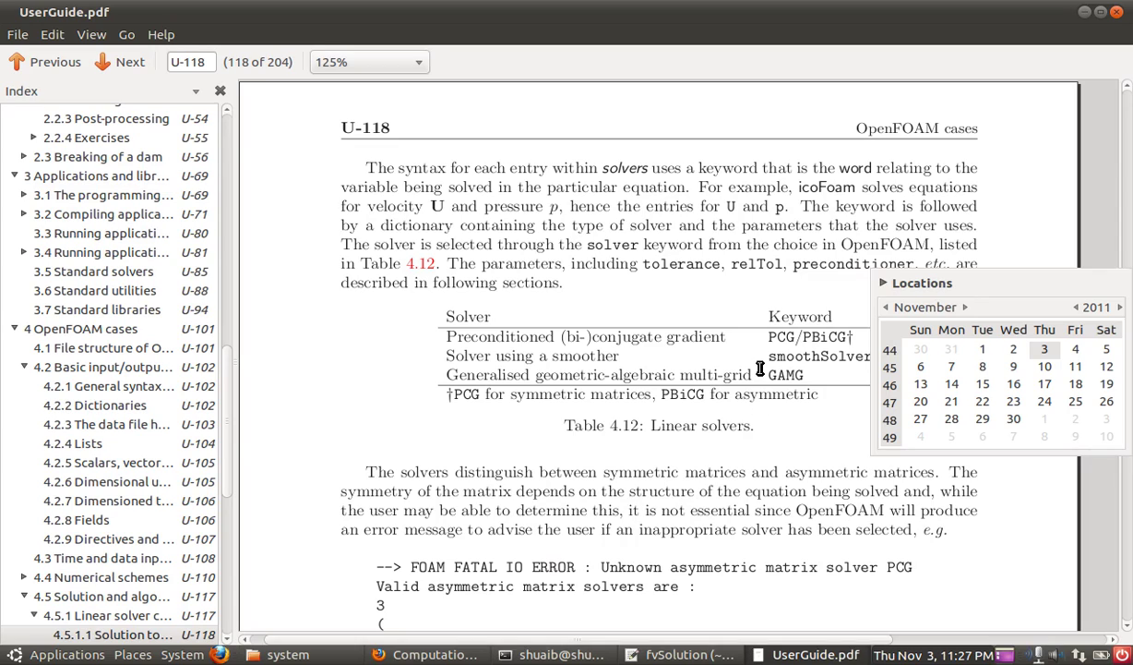
{"action": "left_click", "coordinate": [932, 654]}
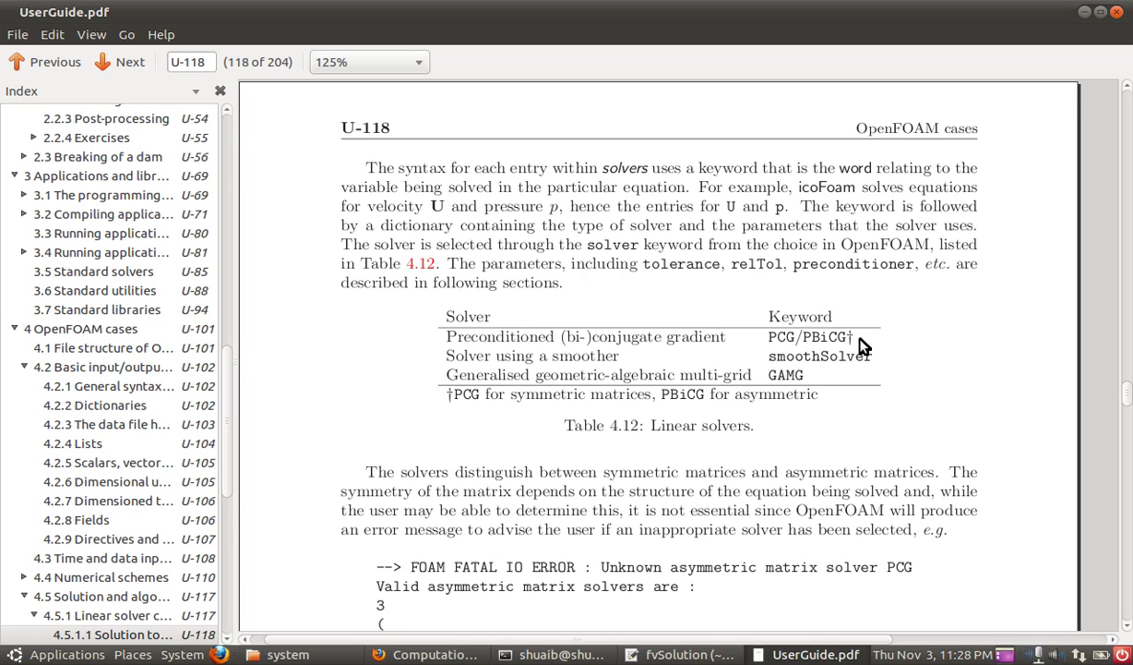
{"action": "left_click_drag", "start_coordinate": [804, 338], "coordinate": [848, 339]}
{"action": "left_click", "coordinate": [683, 654]}
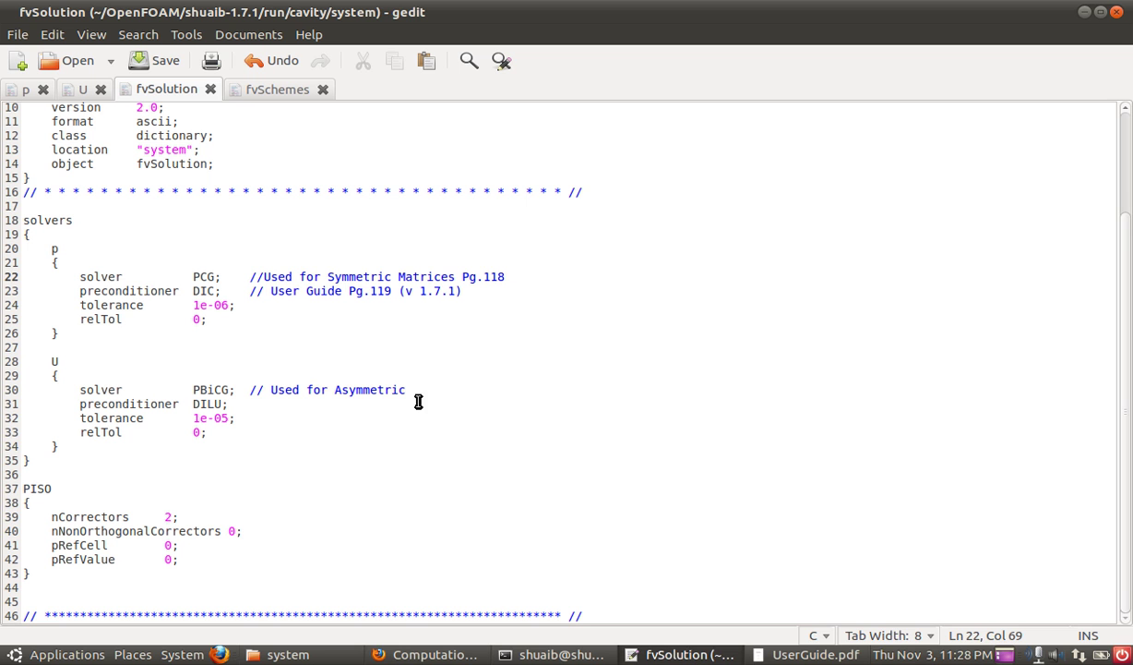
- Point out the p solver's PCG with the DIC preconditioner
{"action": "left_click", "coordinate": [226, 278]}
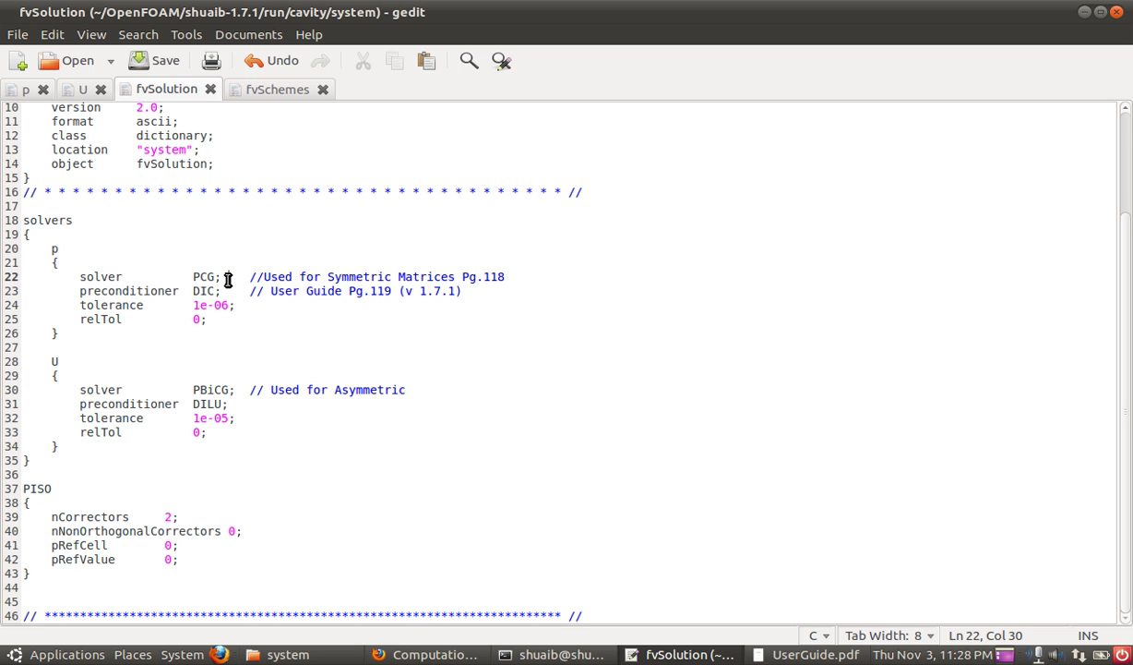
{"action": "left_click", "coordinate": [101, 292]}
{"action": "left_click", "coordinate": [216, 294]}
- Go over the U solver's PBiCG with DILU, then the PISO block and nCorrectors
{"action": "left_click", "coordinate": [71, 385]}
{"action": "double_click", "coordinate": [210, 391]}
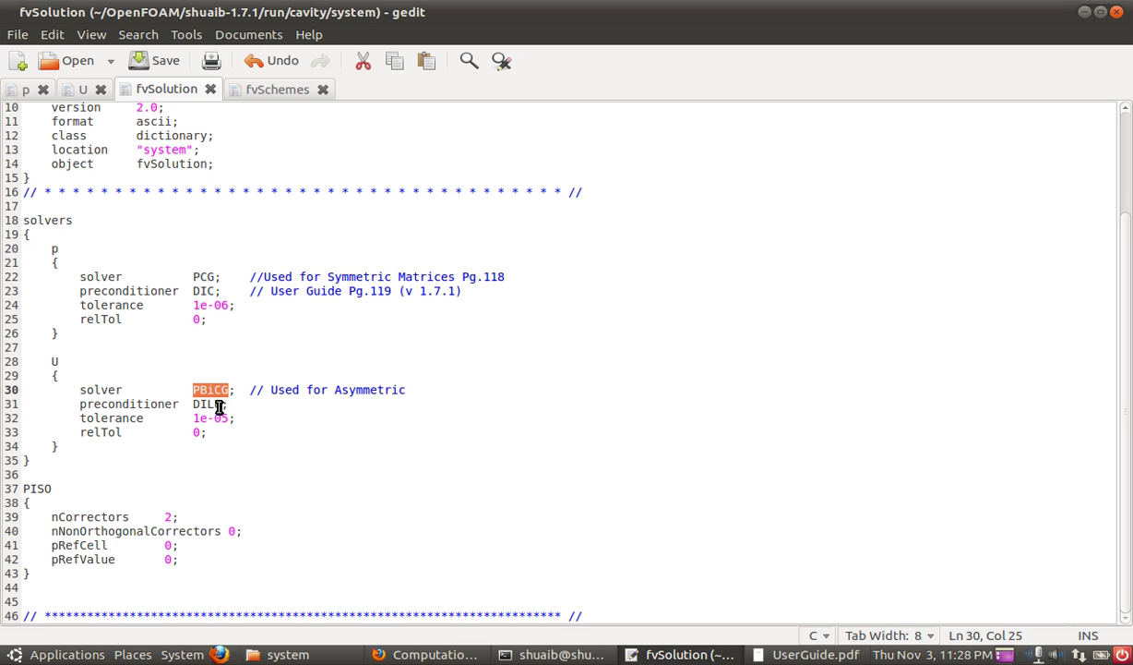
{"action": "left_click", "coordinate": [238, 405]}
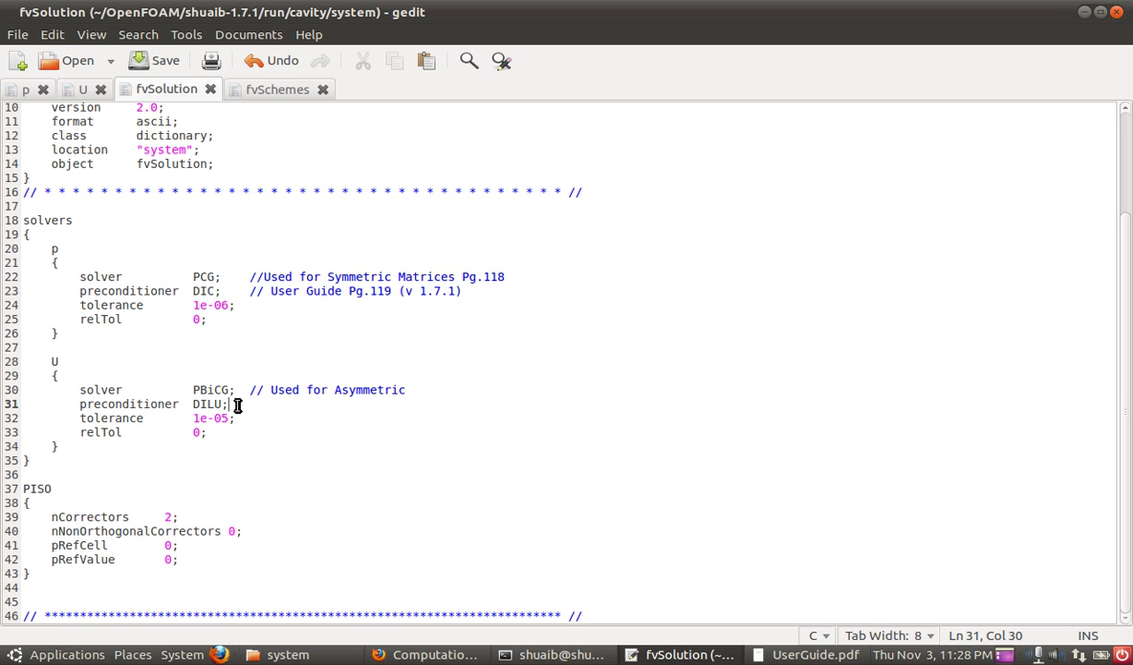
{"action": "left_click", "coordinate": [258, 518]}
{"action": "left_click", "coordinate": [64, 478]}
{"action": "left_click", "coordinate": [97, 500]}
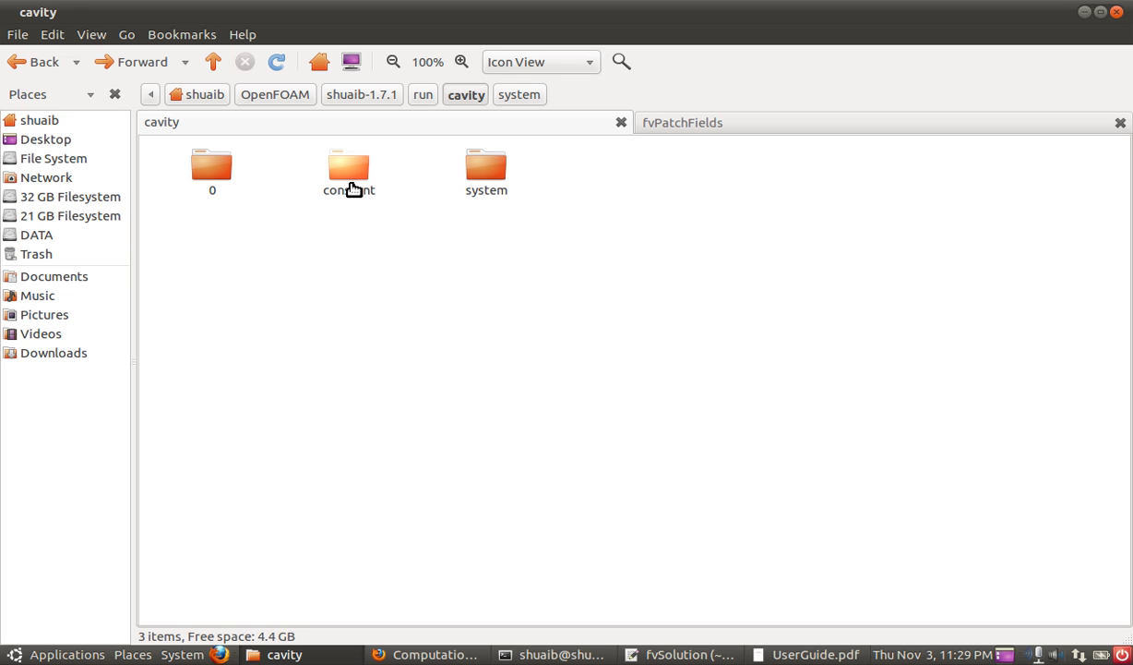
- Open transportProperties from the cavity case's constant folder
{"action": "double_click", "coordinate": [353, 189]}
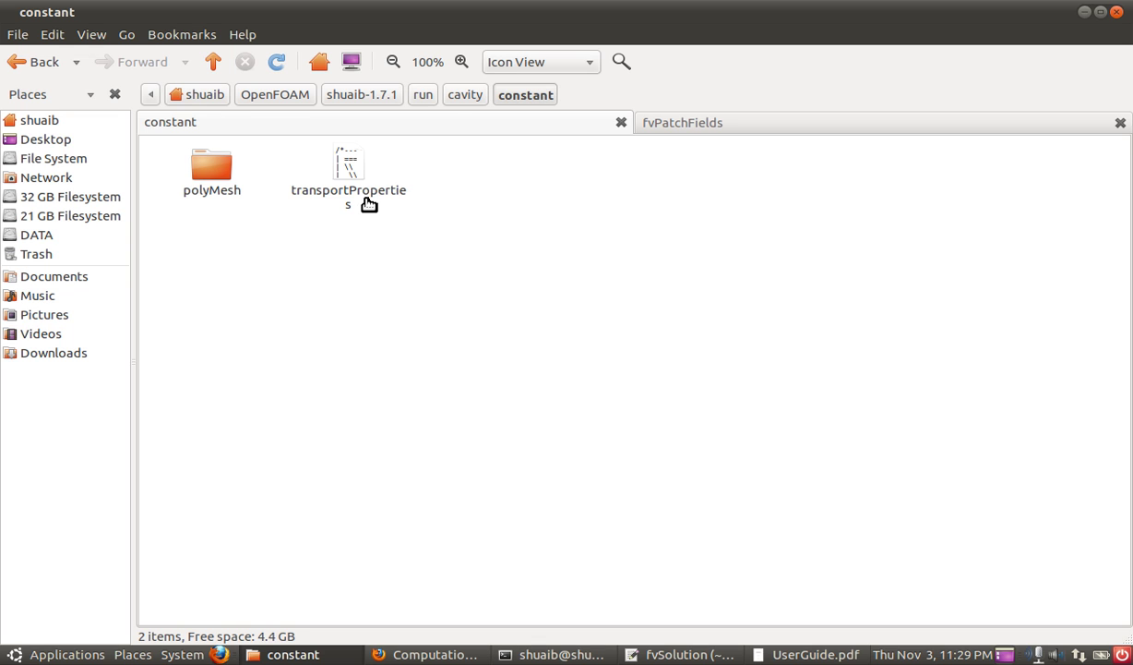
{"action": "left_click", "coordinate": [363, 201]}
{"action": "double_click", "coordinate": [363, 201]}
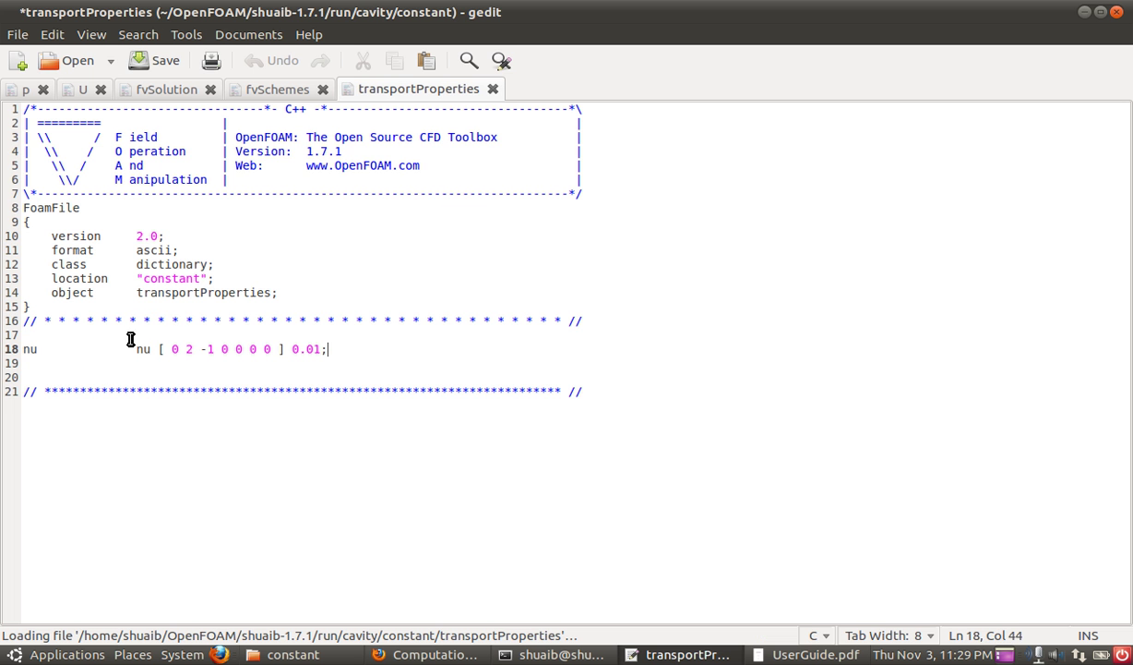
- Highlight nu and its dimension values, picking out the first 0, then show guide page U-105
{"action": "left_click", "coordinate": [42, 348]}
{"action": "left_click_drag", "start_coordinate": [42, 348], "coordinate": [23, 347]}
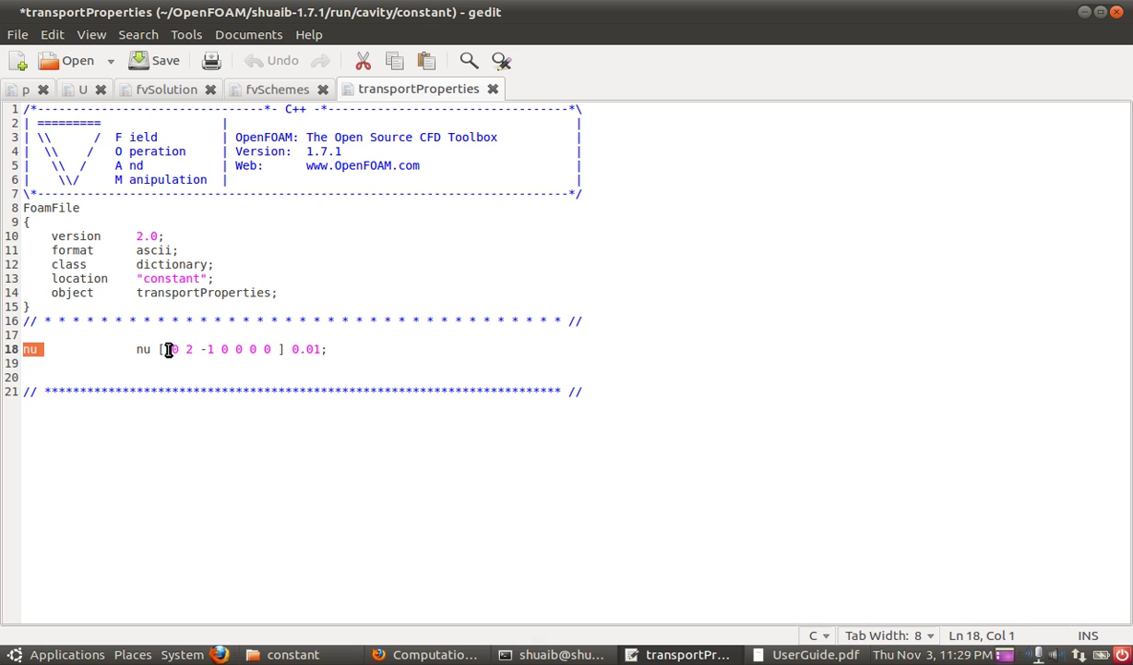
{"action": "left_click_drag", "start_coordinate": [168, 350], "coordinate": [274, 350]}
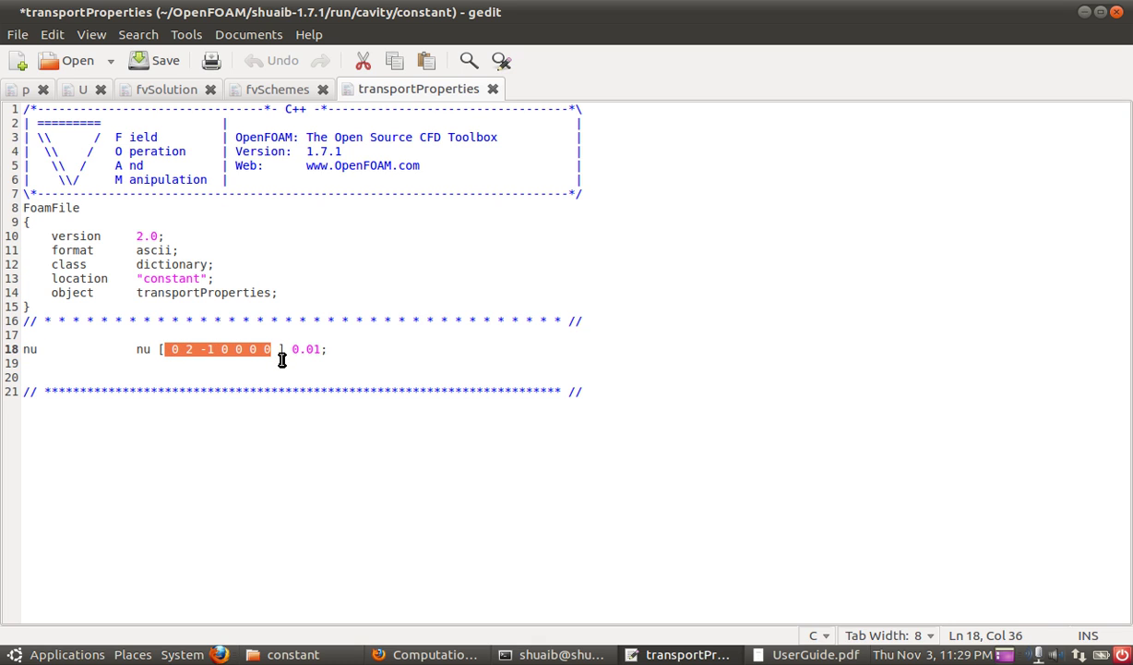
{"action": "left_click", "coordinate": [282, 359]}
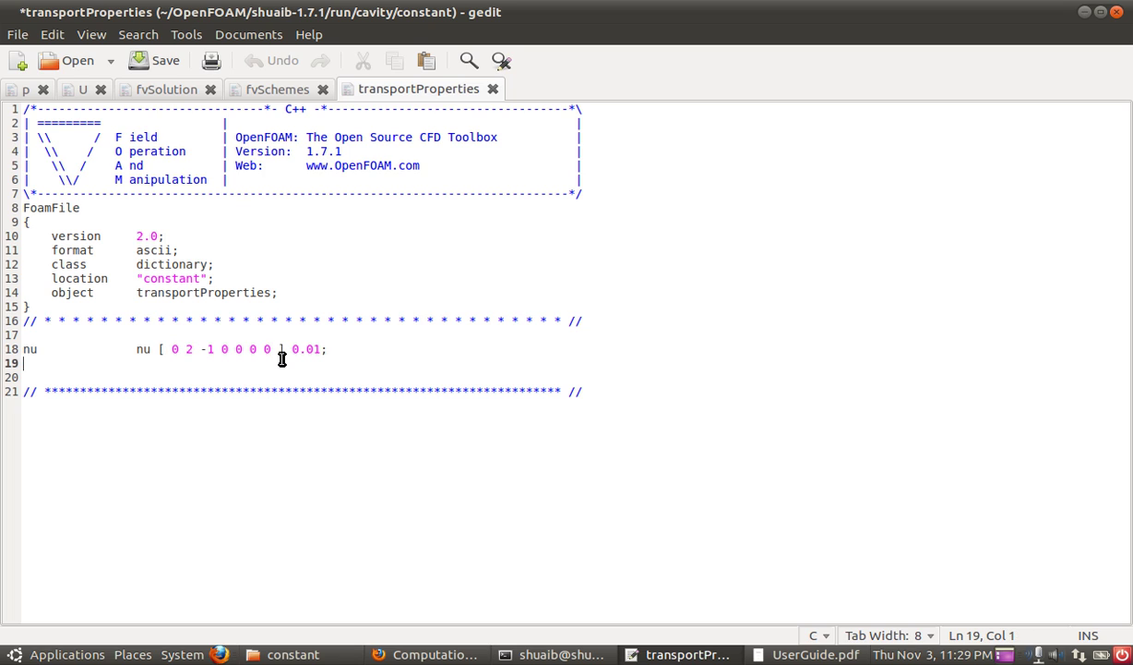
{"action": "double_click", "coordinate": [175, 349]}
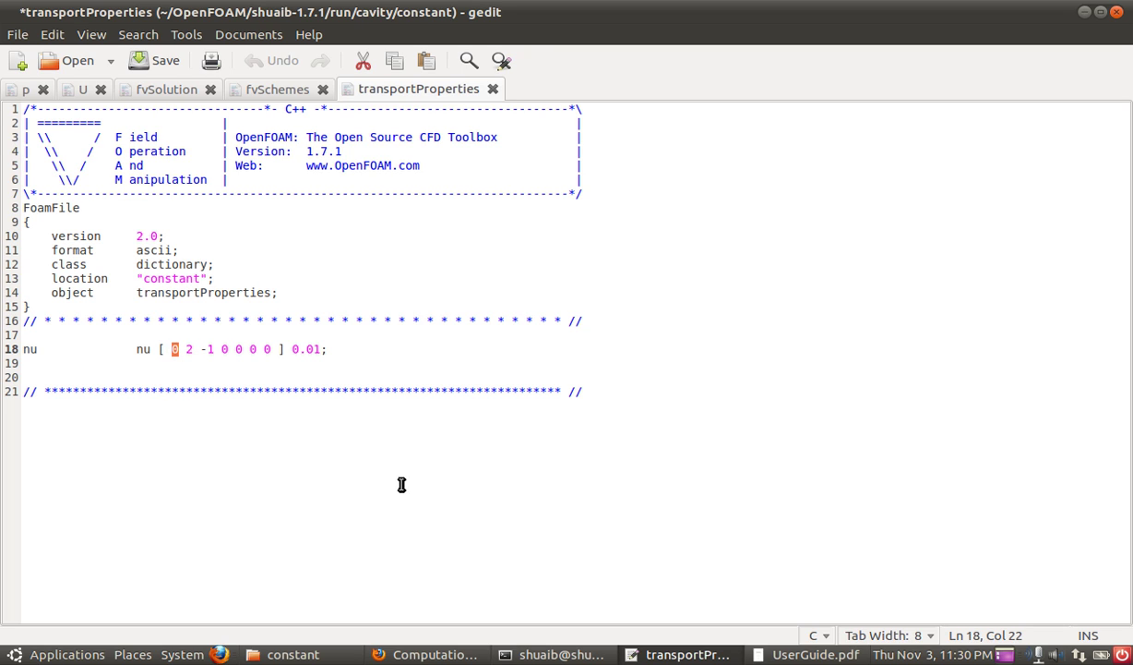
{"action": "left_click", "coordinate": [812, 653]}
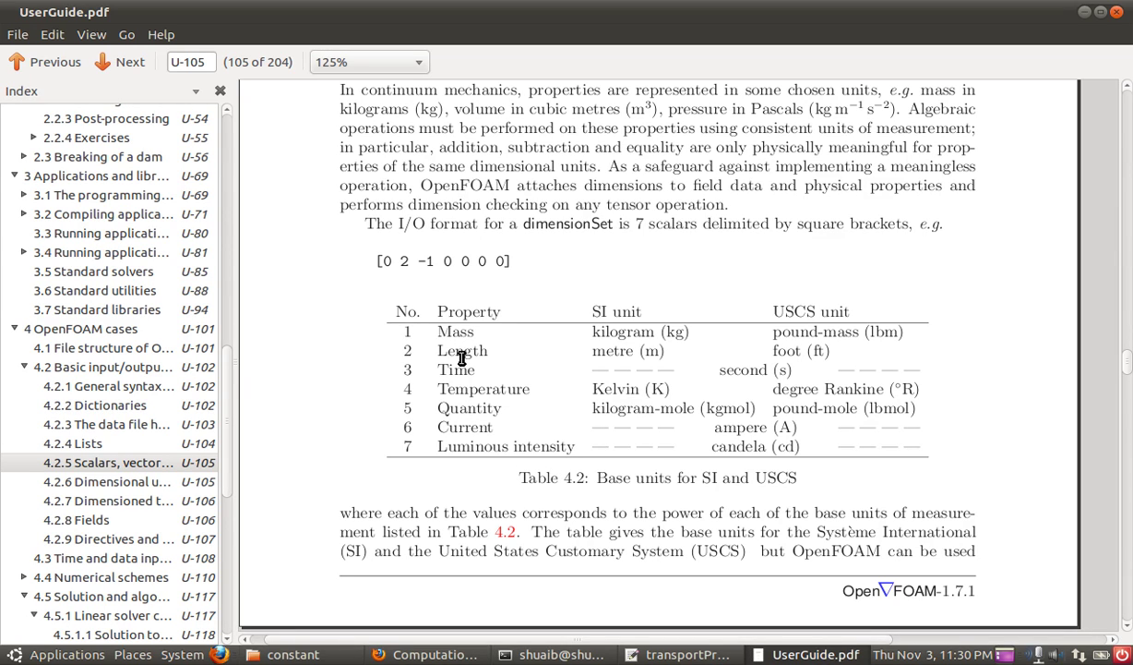
- Minimise the UserGuide.pdf viewer so gedit's transportProperties (nu [0 2 -1 0 0 0 0] 0.01) is visible
{"action": "left_click", "coordinate": [772, 654]}
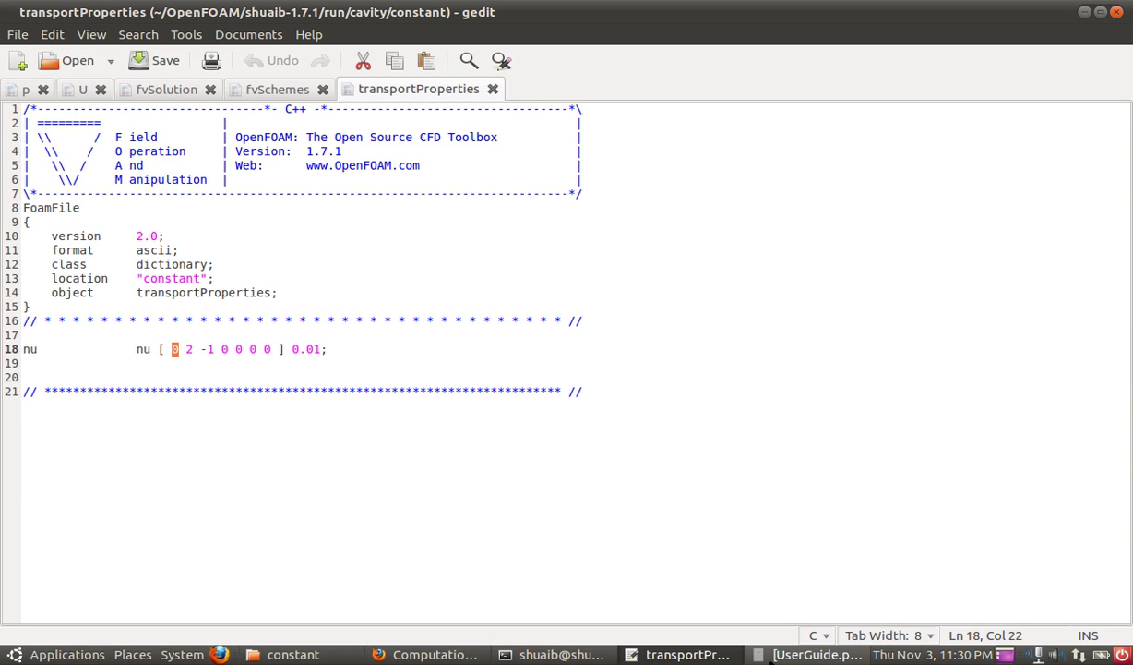
{"action": "left_click", "coordinate": [772, 651]}
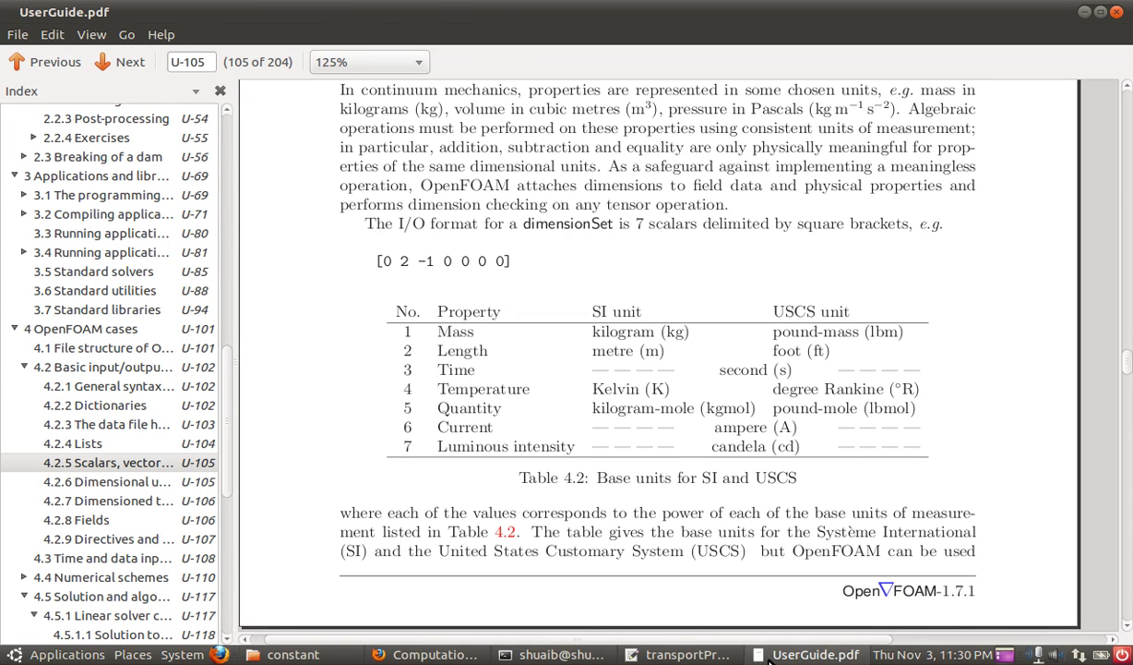
{"action": "left_click", "coordinate": [771, 659]}
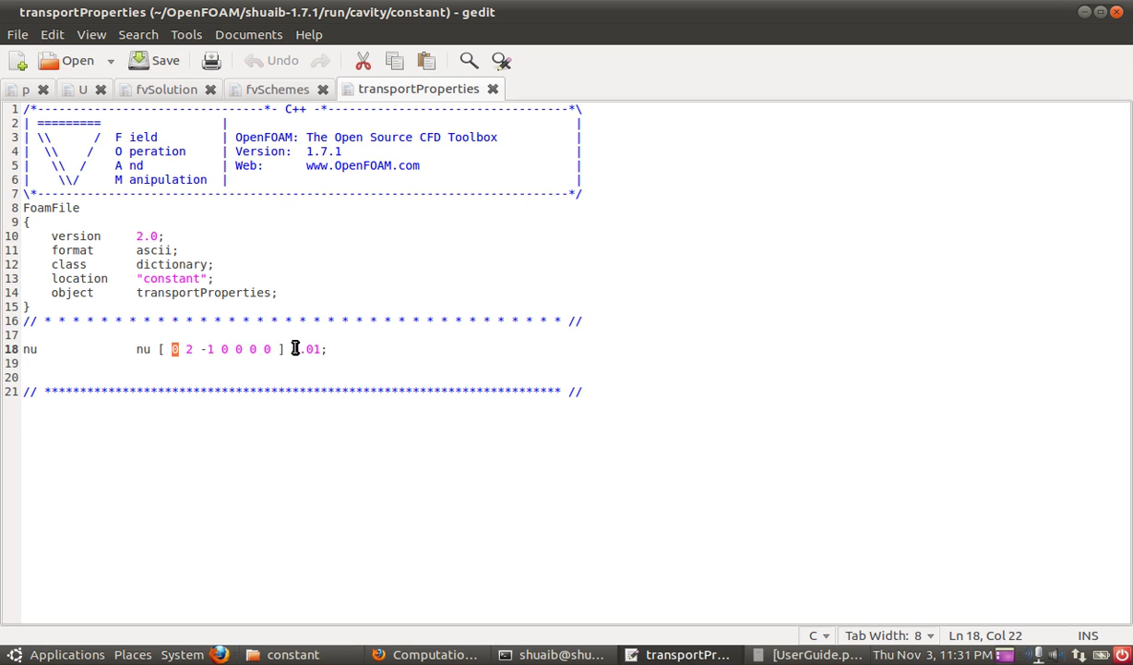
{"action": "left_click_drag", "start_coordinate": [296, 349], "coordinate": [329, 351]}
{"action": "left_click", "coordinate": [329, 351]}
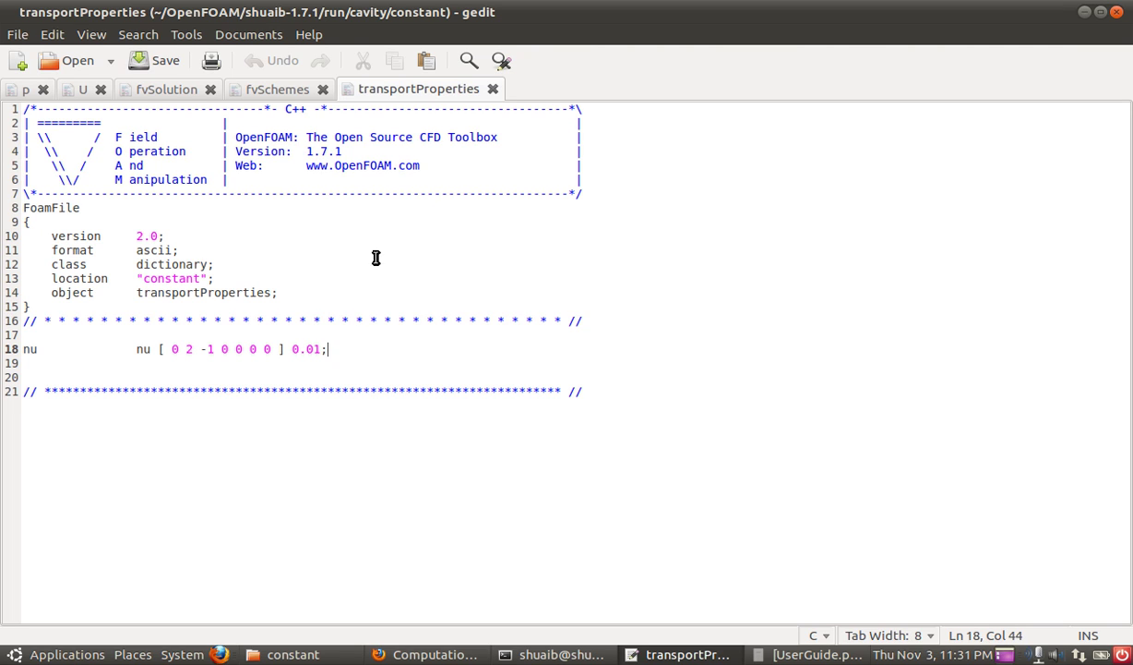
- In the file manager, go from constant up to cavity, into folder 0, and open U in gedit
{"action": "left_click", "coordinate": [294, 655]}
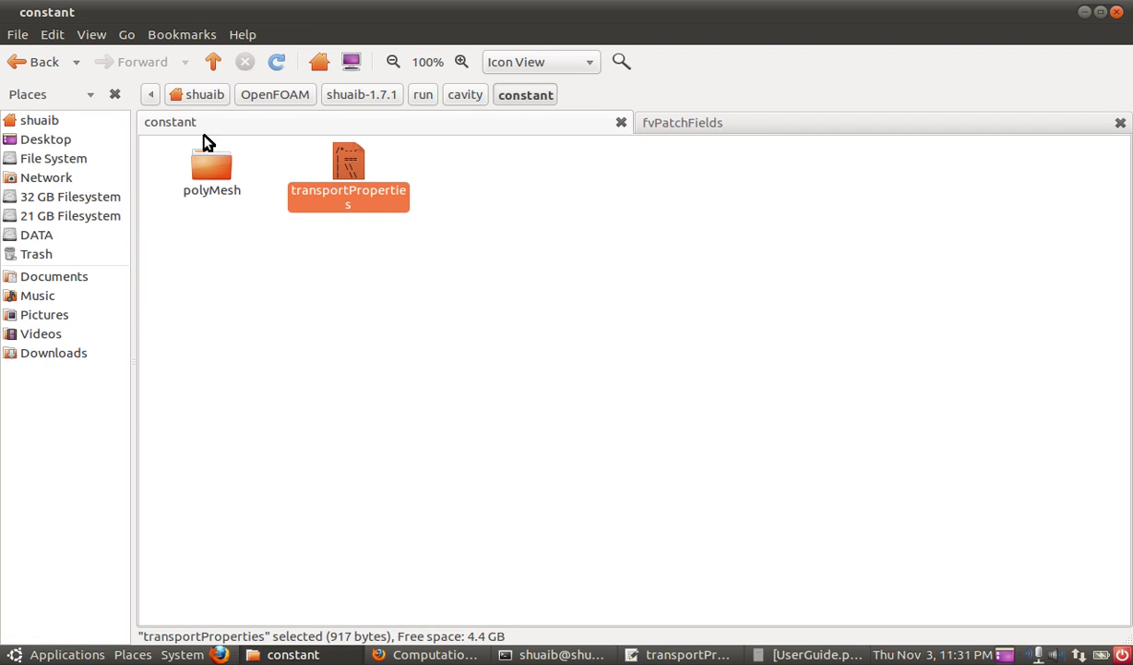
{"action": "left_click", "coordinate": [467, 102]}
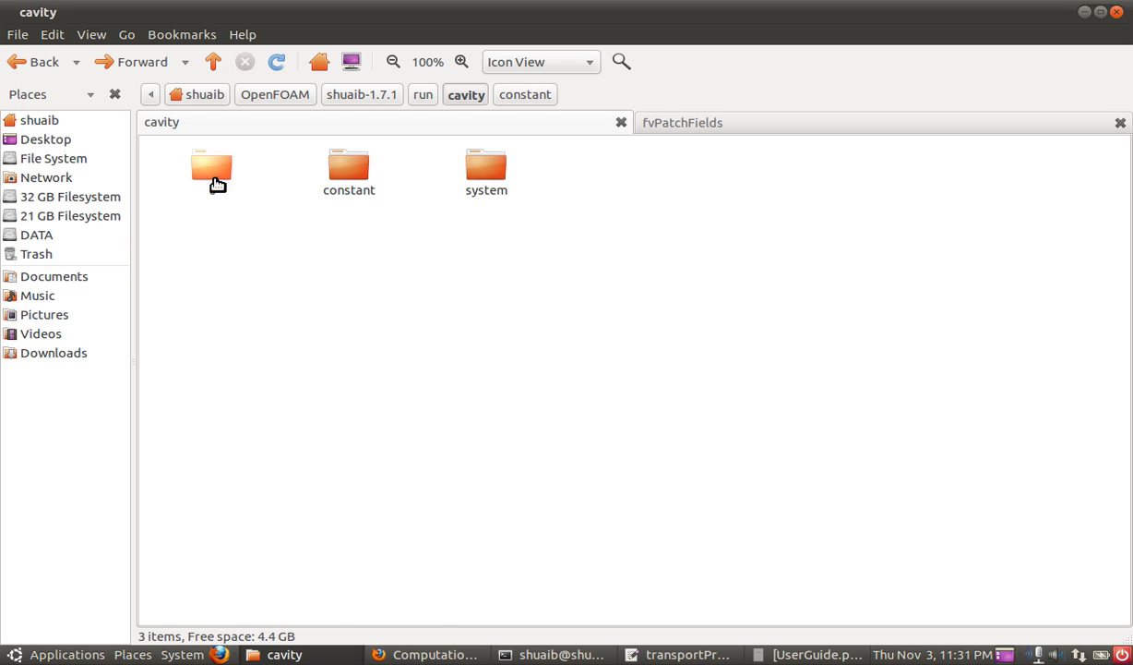
{"action": "double_click", "coordinate": [217, 185]}
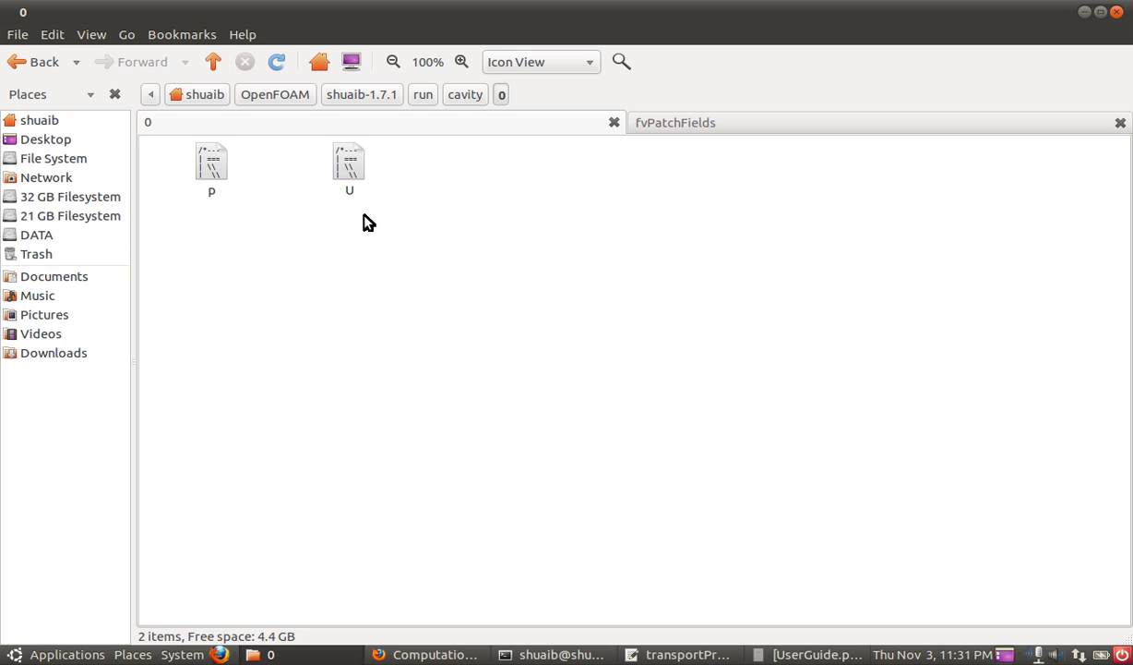
{"action": "left_click_drag", "start_coordinate": [374, 206], "coordinate": [197, 202]}
{"action": "left_click", "coordinate": [337, 220]}
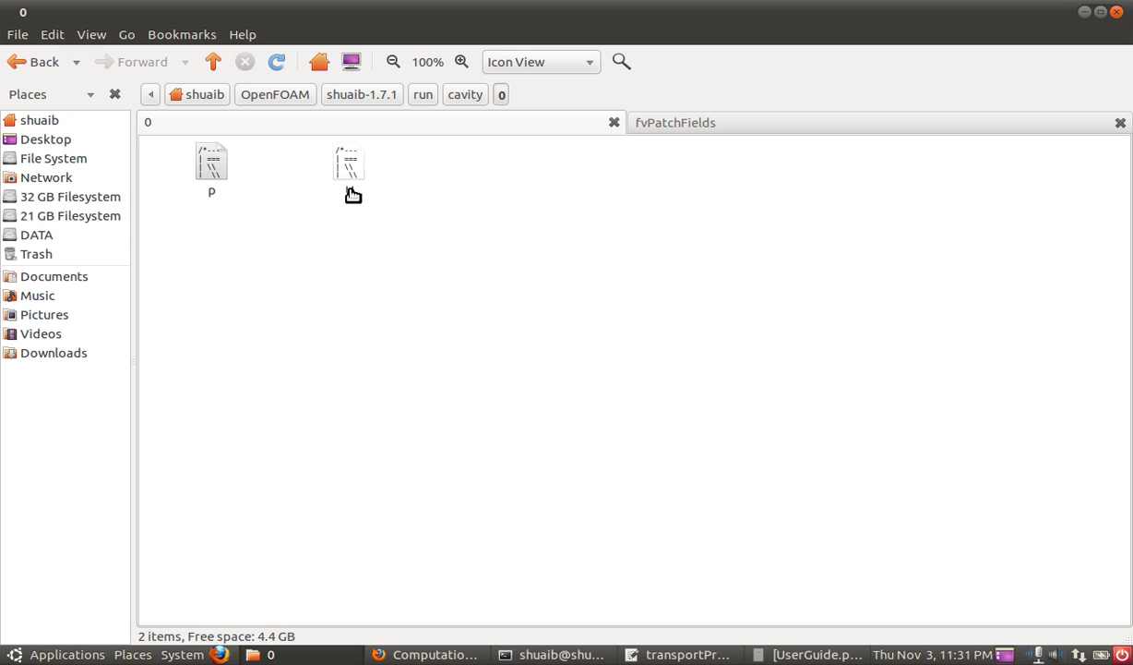
{"action": "double_click", "coordinate": [351, 184]}
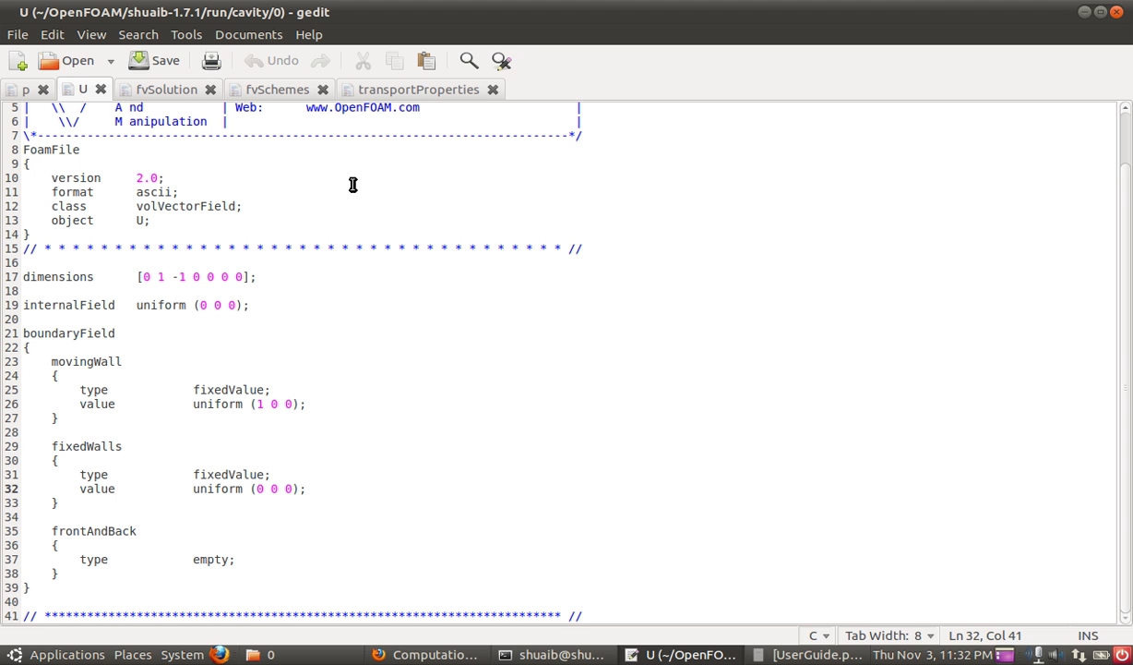
{"action": "left_click", "coordinate": [432, 655]}
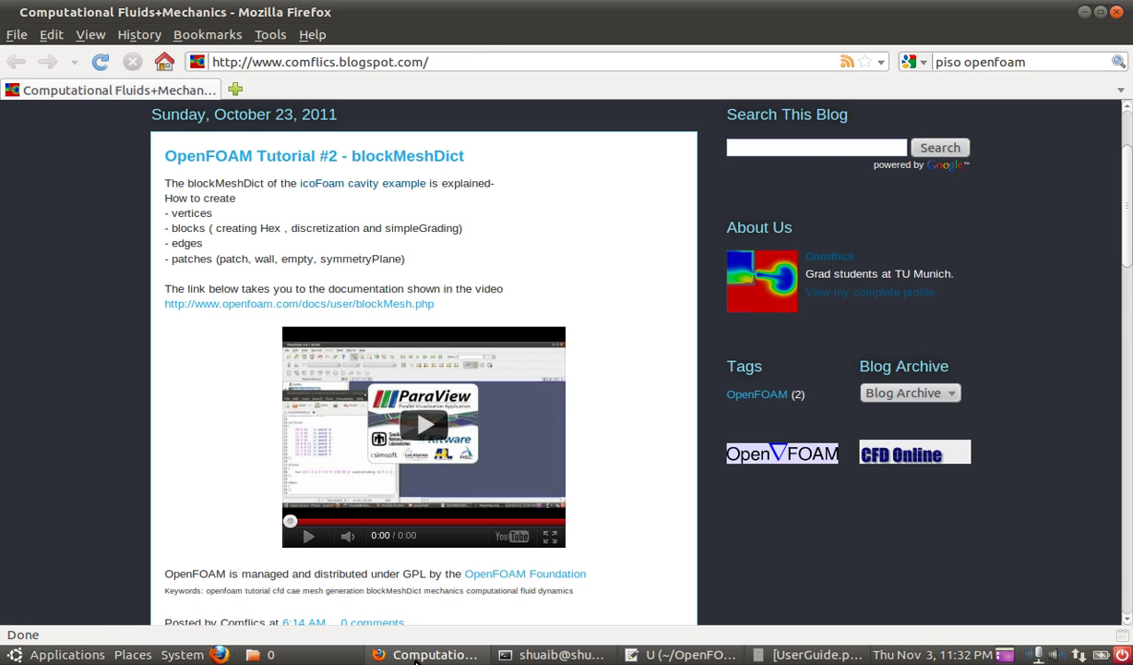
{"action": "left_click", "coordinate": [415, 657]}
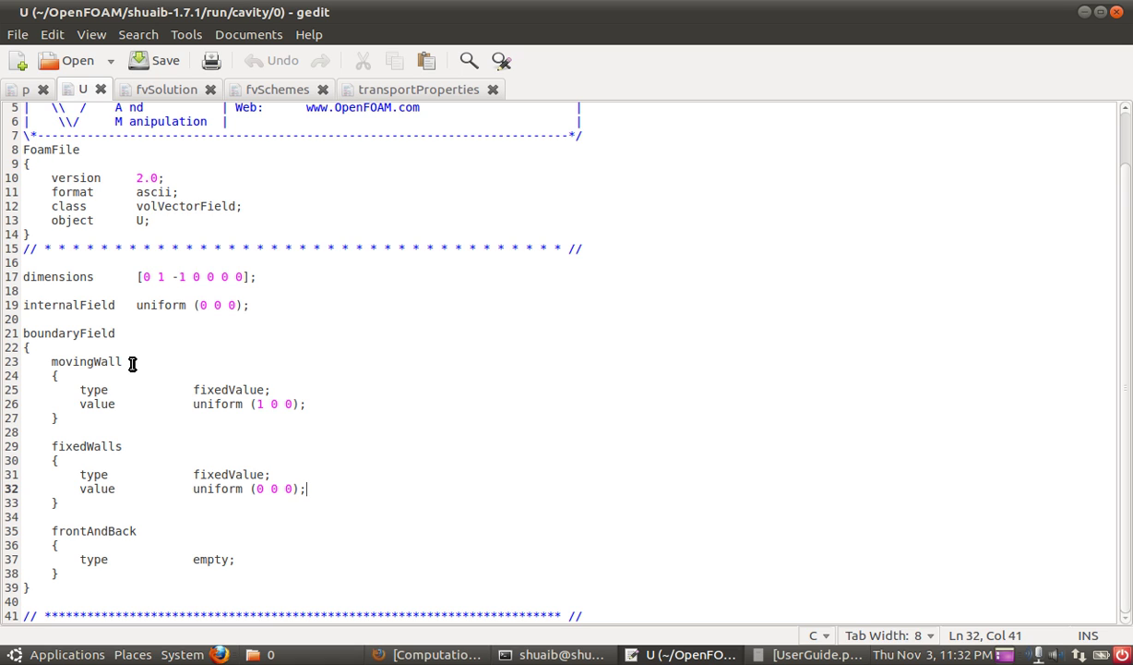
{"action": "left_click_drag", "start_coordinate": [129, 361], "coordinate": [51, 362]}
{"action": "left_click", "coordinate": [63, 361]}
{"action": "left_click_drag", "start_coordinate": [53, 362], "coordinate": [134, 364]}
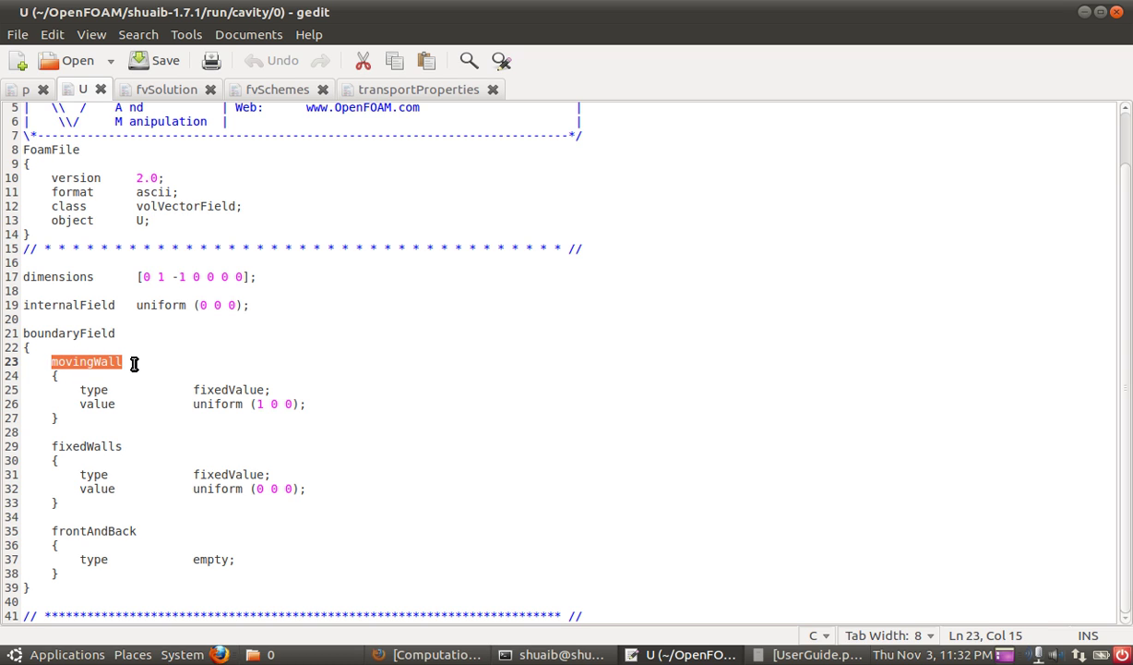
{"action": "left_click", "coordinate": [134, 364]}
{"action": "key", "text": "Tab"}
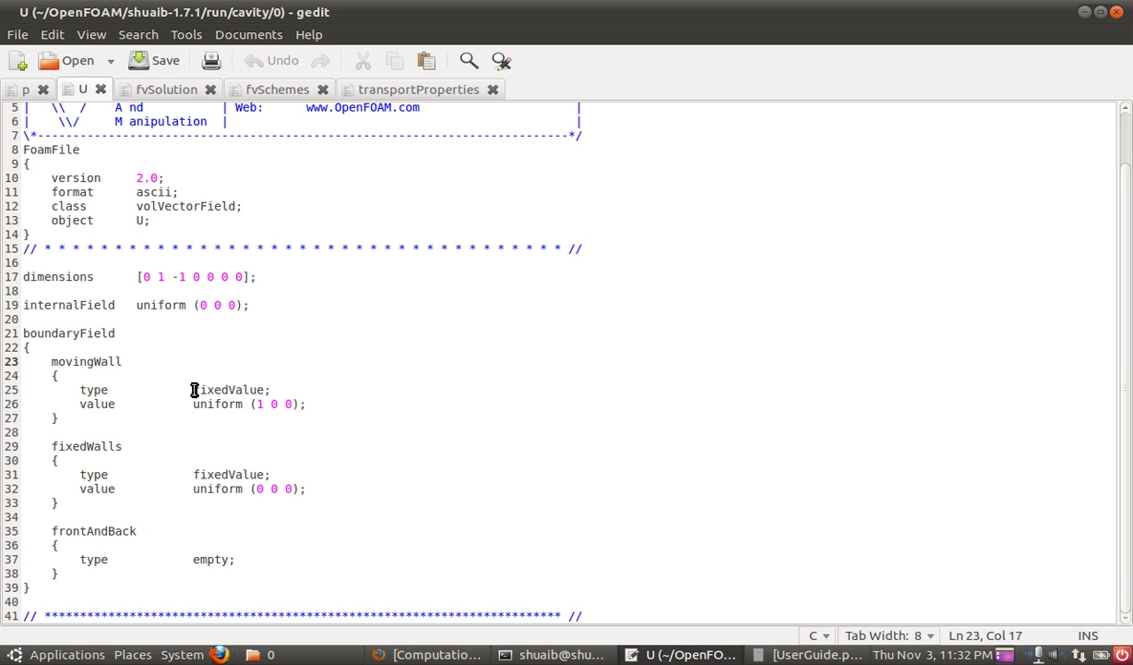
{"action": "left_click_drag", "start_coordinate": [194, 389], "coordinate": [259, 389]}
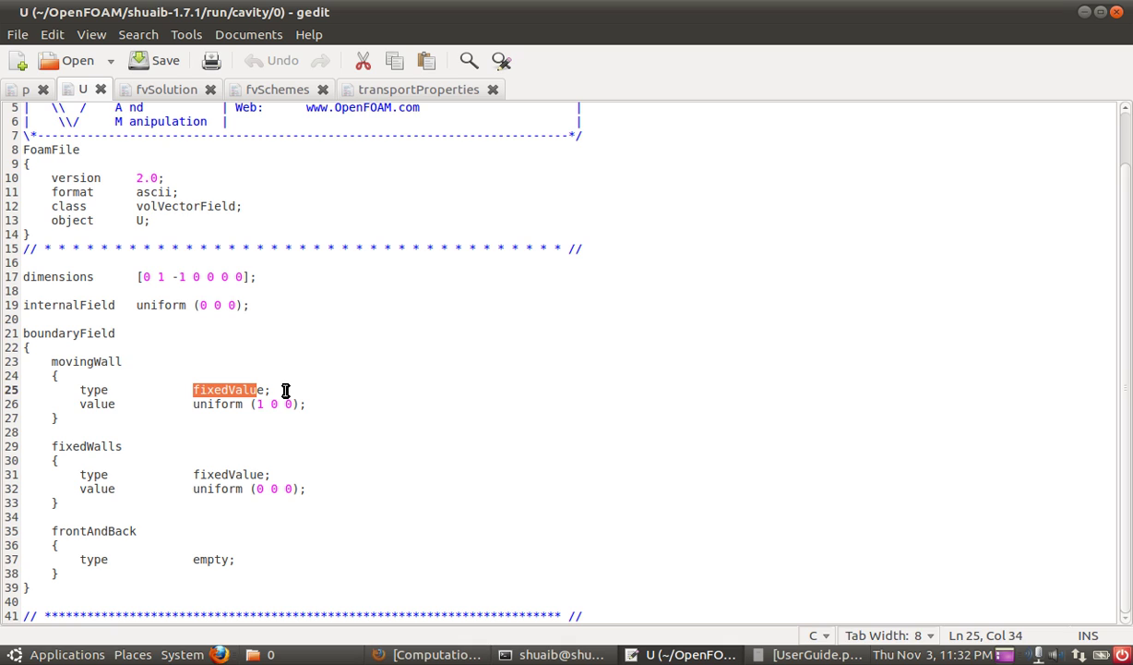
{"action": "left_click", "coordinate": [285, 389]}
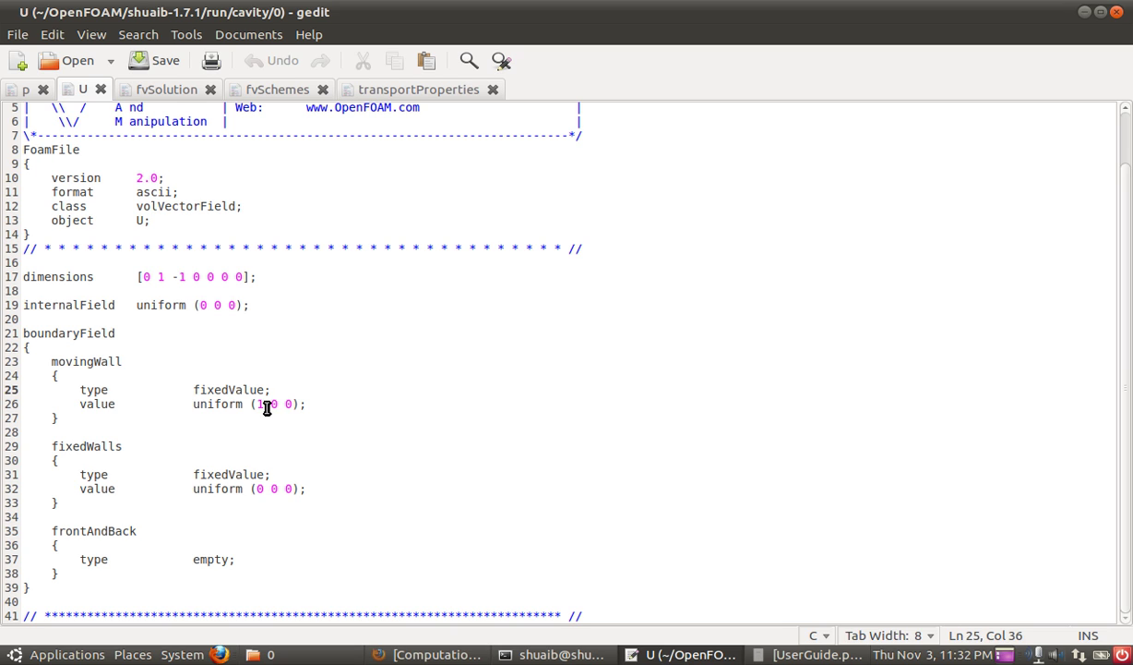
{"action": "left_click_drag", "start_coordinate": [263, 404], "coordinate": [254, 408]}
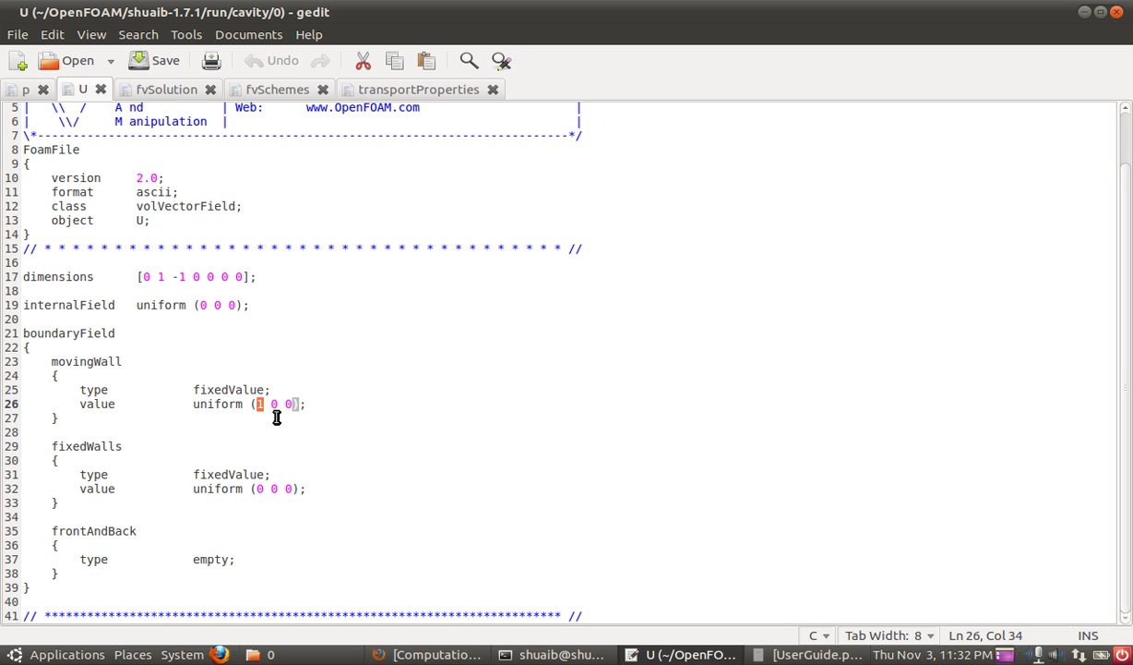
{"action": "left_click", "coordinate": [310, 404]}
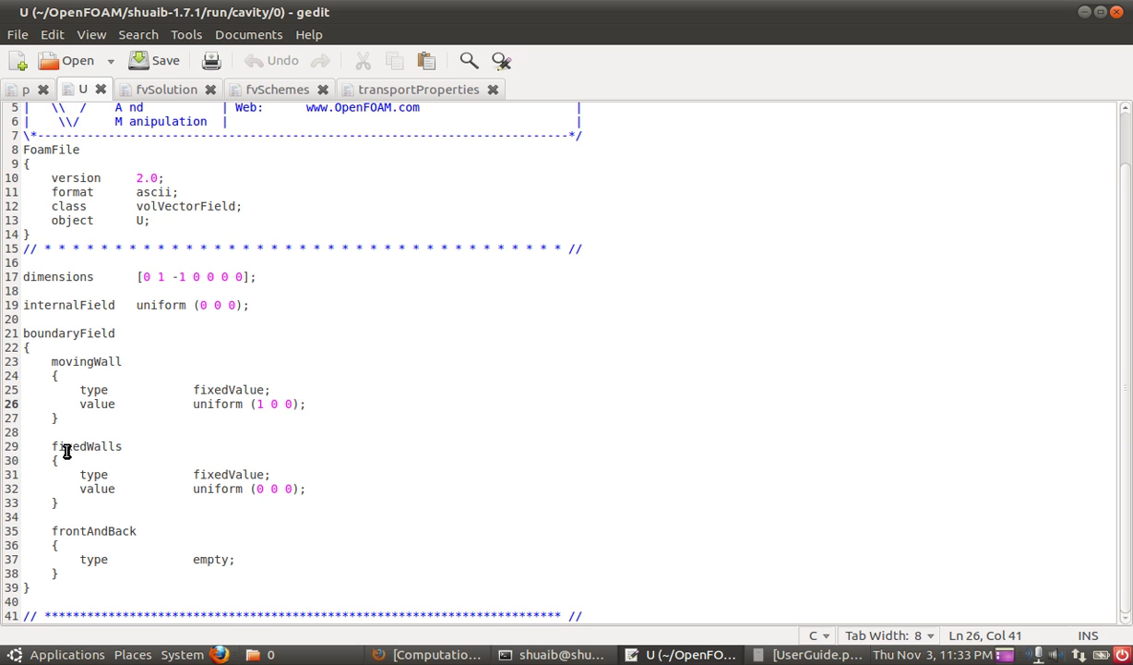
{"action": "left_click_drag", "start_coordinate": [54, 446], "coordinate": [122, 447]}
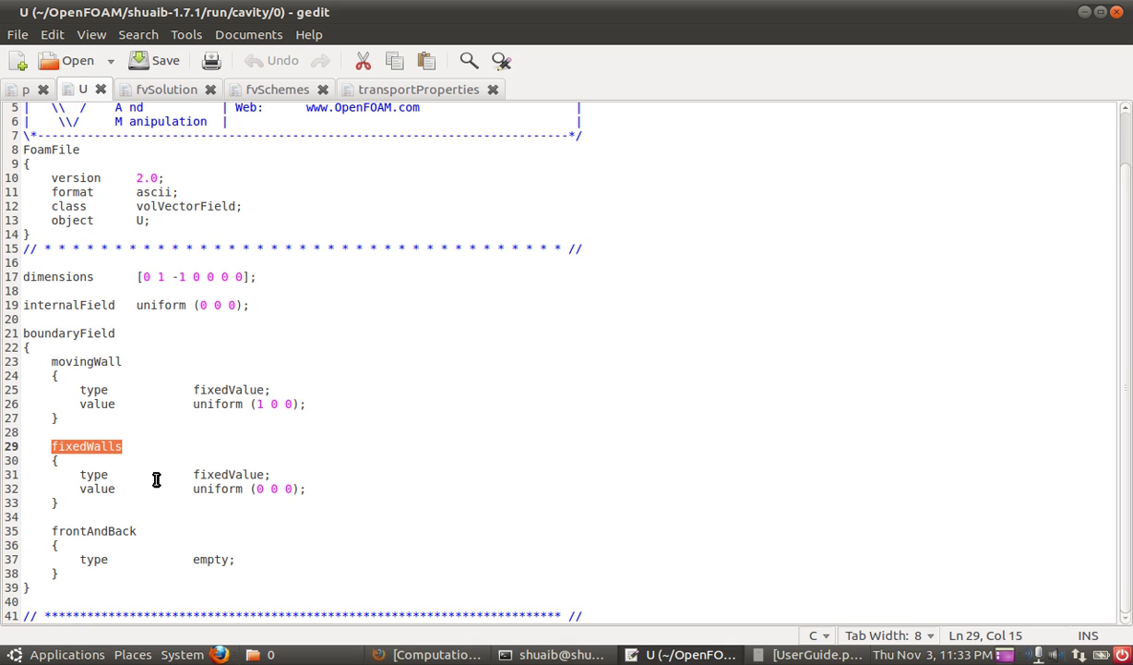
{"action": "left_click", "coordinate": [207, 476]}
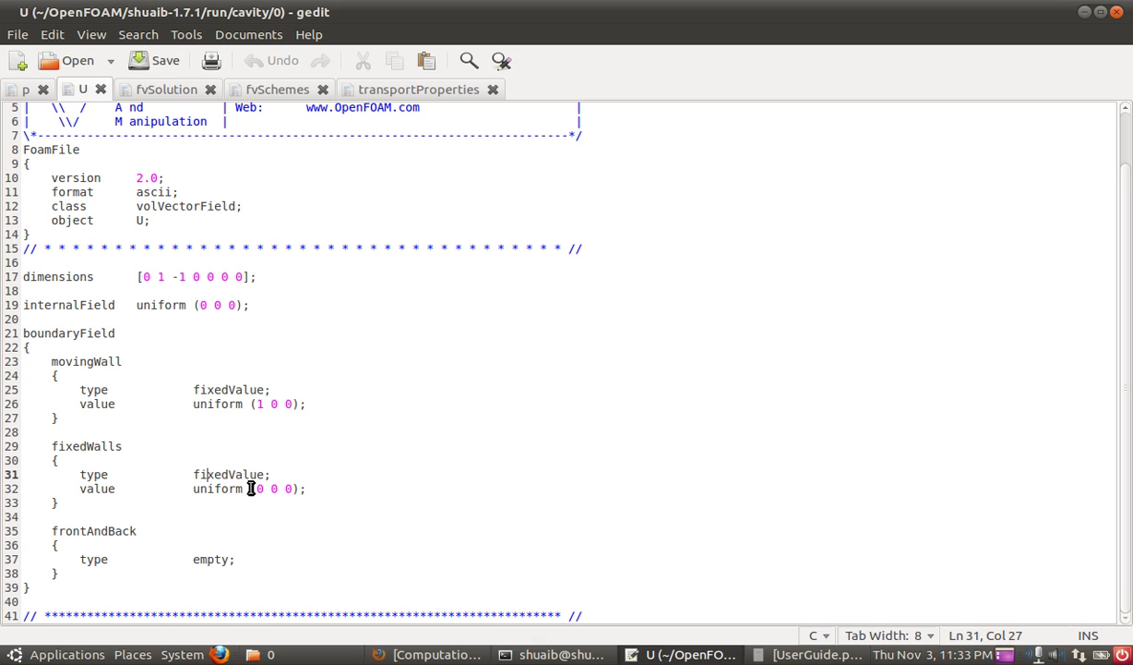
{"action": "left_click_drag", "start_coordinate": [251, 489], "coordinate": [295, 495]}
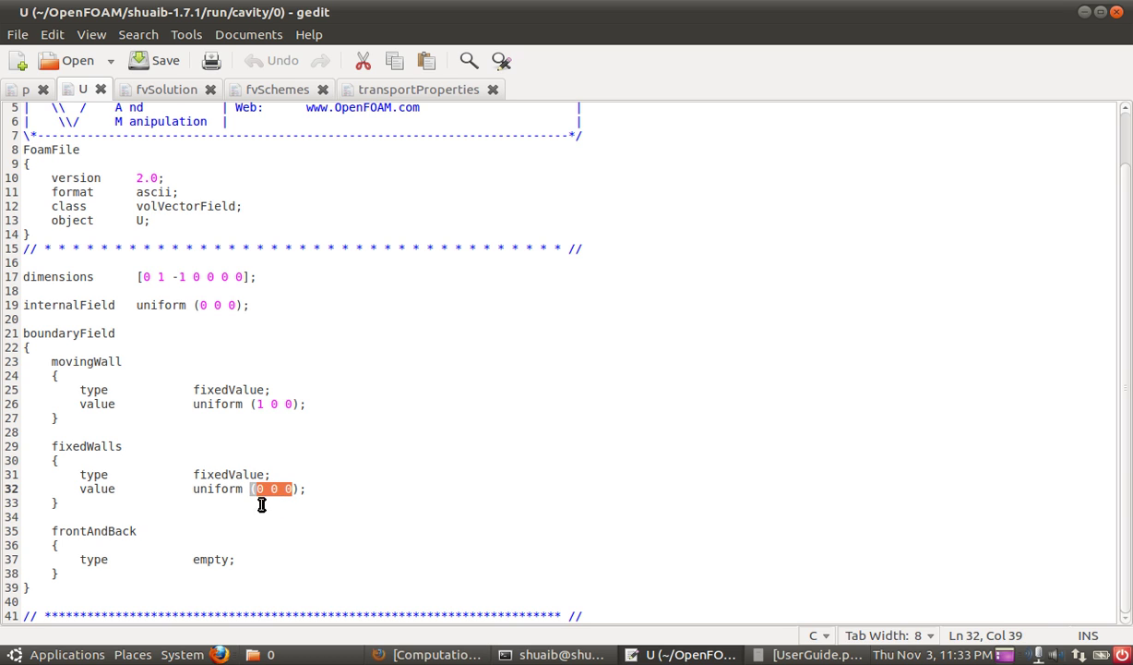
{"action": "left_click", "coordinate": [227, 499]}
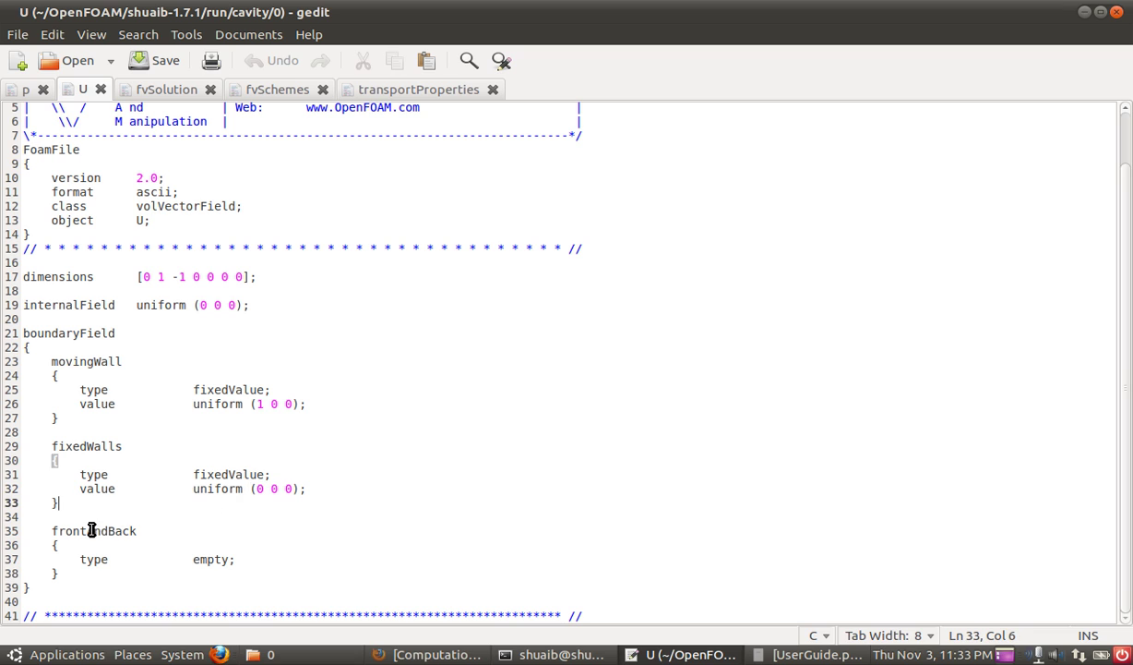
{"action": "left_click_drag", "start_coordinate": [57, 530], "coordinate": [148, 536]}
{"action": "left_click", "coordinate": [145, 532]}
{"action": "left_click_drag", "start_coordinate": [193, 559], "coordinate": [228, 559]}
{"action": "left_click", "coordinate": [243, 563]}
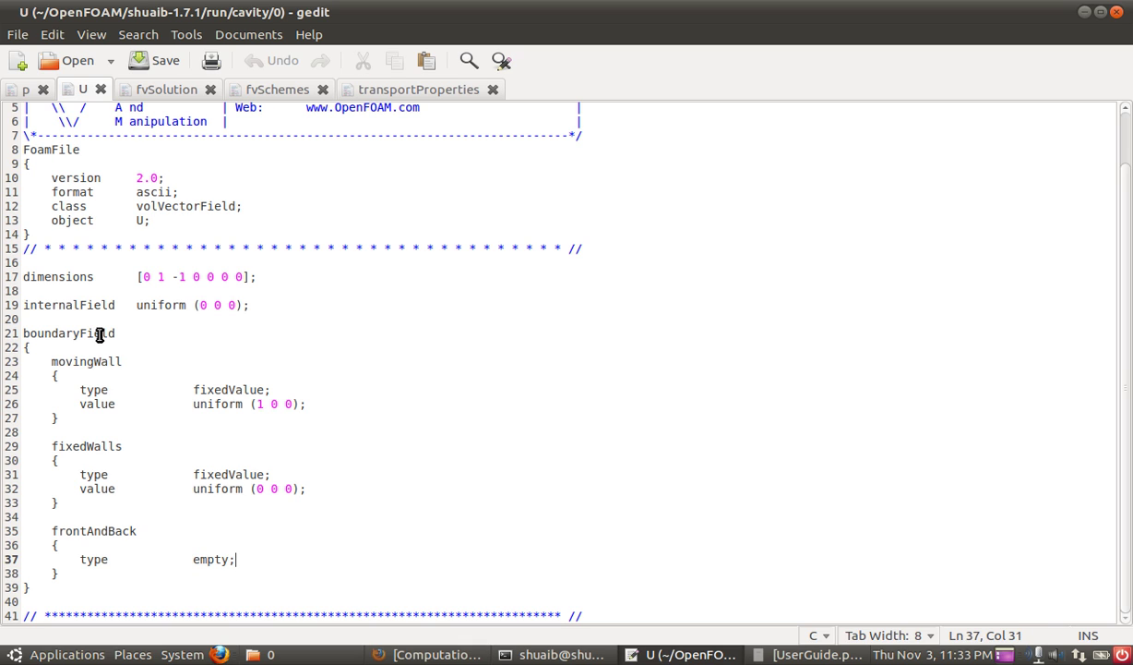
{"action": "left_click_drag", "start_coordinate": [36, 277], "coordinate": [256, 278]}
{"action": "left_click", "coordinate": [261, 281]}
{"action": "left_click_drag", "start_coordinate": [157, 277], "coordinate": [184, 277]}
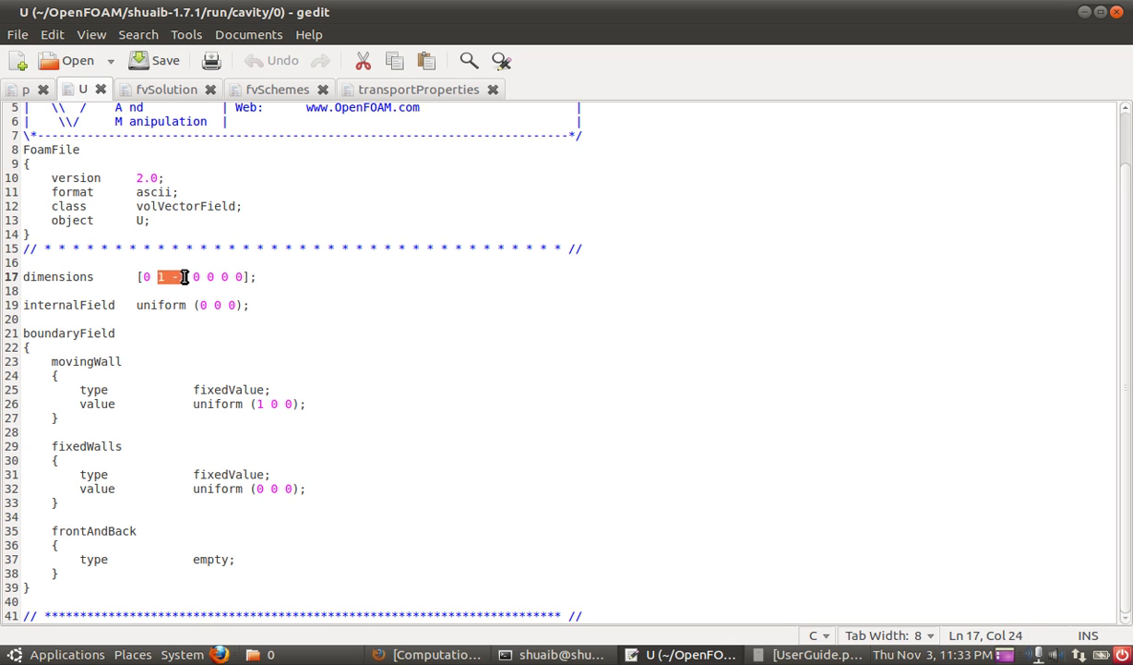
{"action": "left_click", "coordinate": [175, 306]}
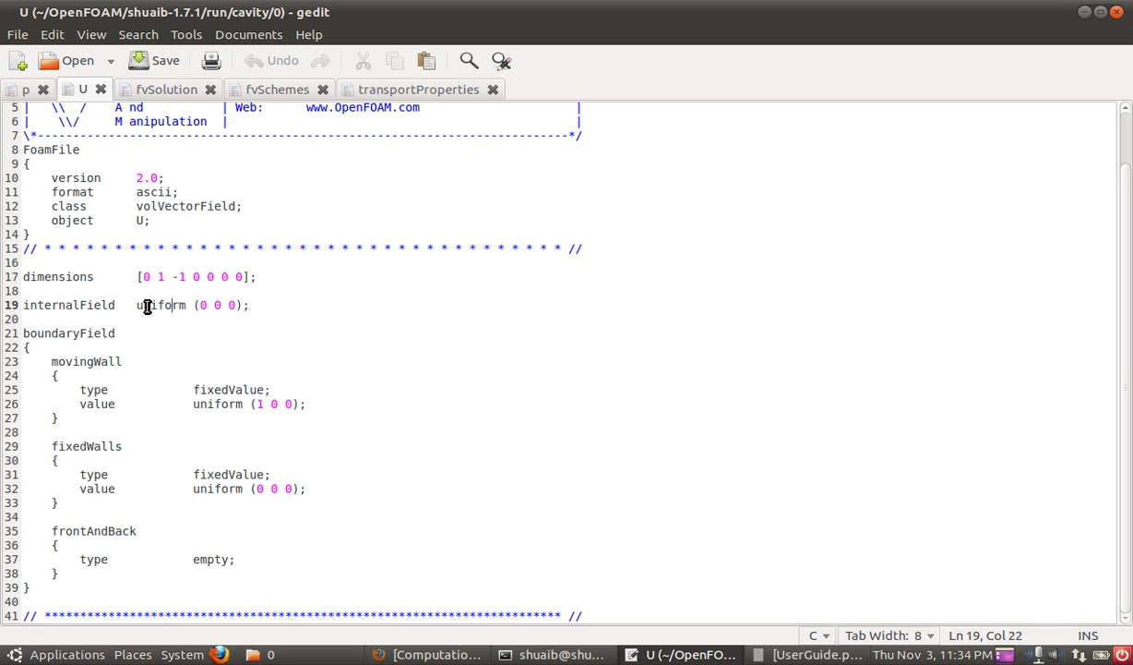
{"action": "left_click", "coordinate": [141, 306]}
{"action": "left_click_drag", "start_coordinate": [143, 306], "coordinate": [188, 305]}
{"action": "left_click", "coordinate": [189, 306]}
{"action": "left_click", "coordinate": [263, 306]}
{"action": "left_click", "coordinate": [27, 90]}
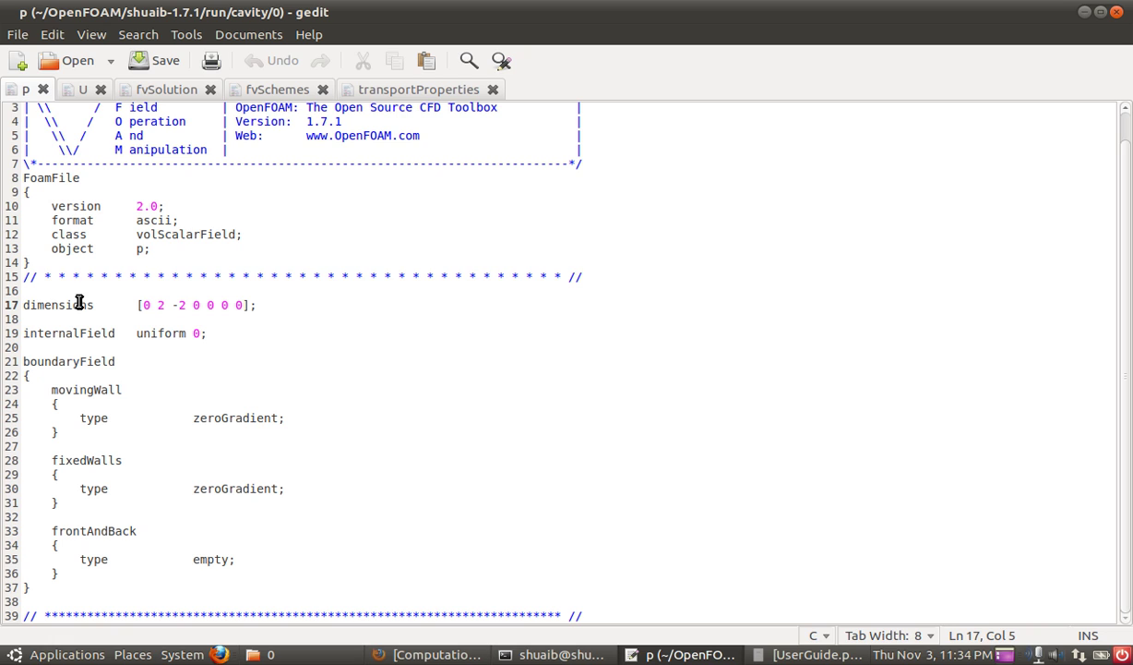
- Highlight the p file's pressure dimensions [0 2 -2 0 0 0 0], stressing the 2 -2 exponents
{"action": "left_click_drag", "start_coordinate": [37, 305], "coordinate": [220, 300]}
{"action": "left_click", "coordinate": [264, 304]}
{"action": "left_click_drag", "start_coordinate": [144, 305], "coordinate": [239, 308]}
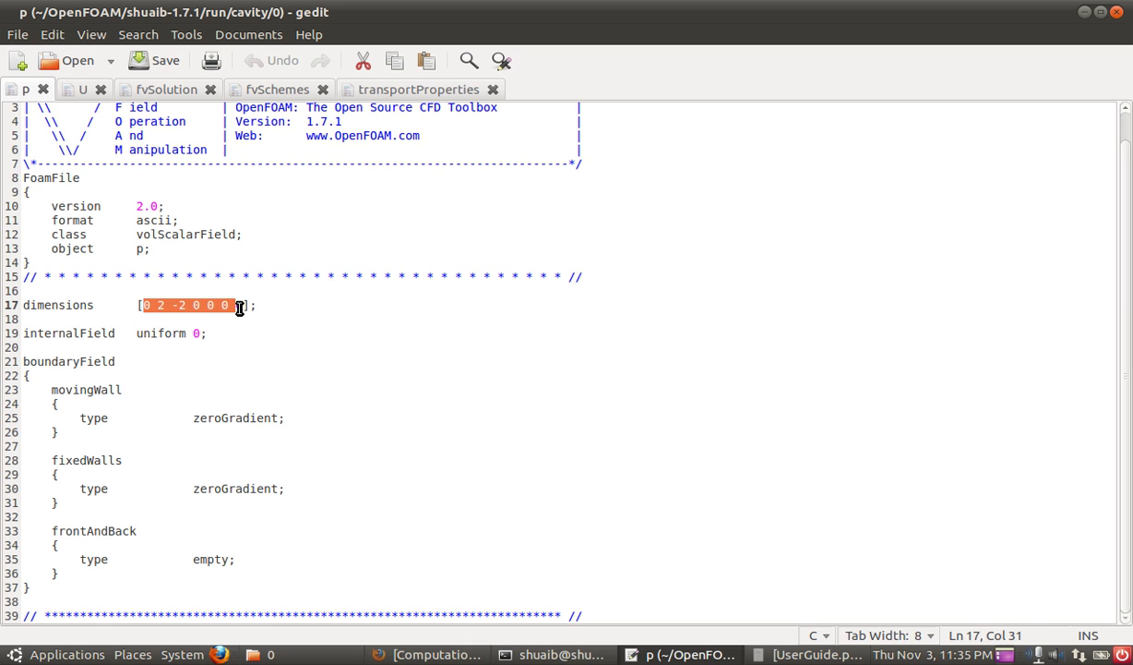
{"action": "left_click", "coordinate": [156, 307]}
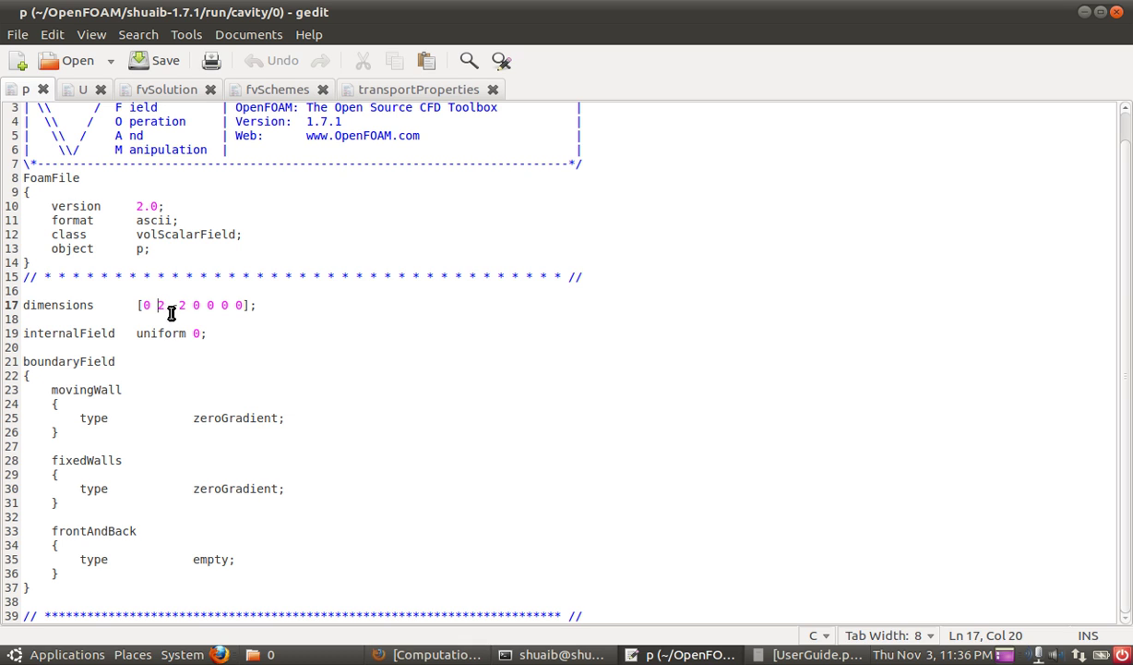
{"action": "left_click_drag", "start_coordinate": [193, 307], "coordinate": [150, 306]}
{"action": "left_click", "coordinate": [214, 310]}
- Highlight the movingWall, fixedWalls and frontAndBack patch names and movingWall's zeroGradient type
{"action": "left_click_drag", "start_coordinate": [52, 389], "coordinate": [121, 390]}
{"action": "left_click", "coordinate": [60, 450]}
{"action": "left_click_drag", "start_coordinate": [60, 452], "coordinate": [108, 460]}
{"action": "left_click_drag", "start_coordinate": [52, 530], "coordinate": [114, 532]}
{"action": "left_click", "coordinate": [81, 392]}
{"action": "left_click_drag", "start_coordinate": [192, 418], "coordinate": [293, 423]}
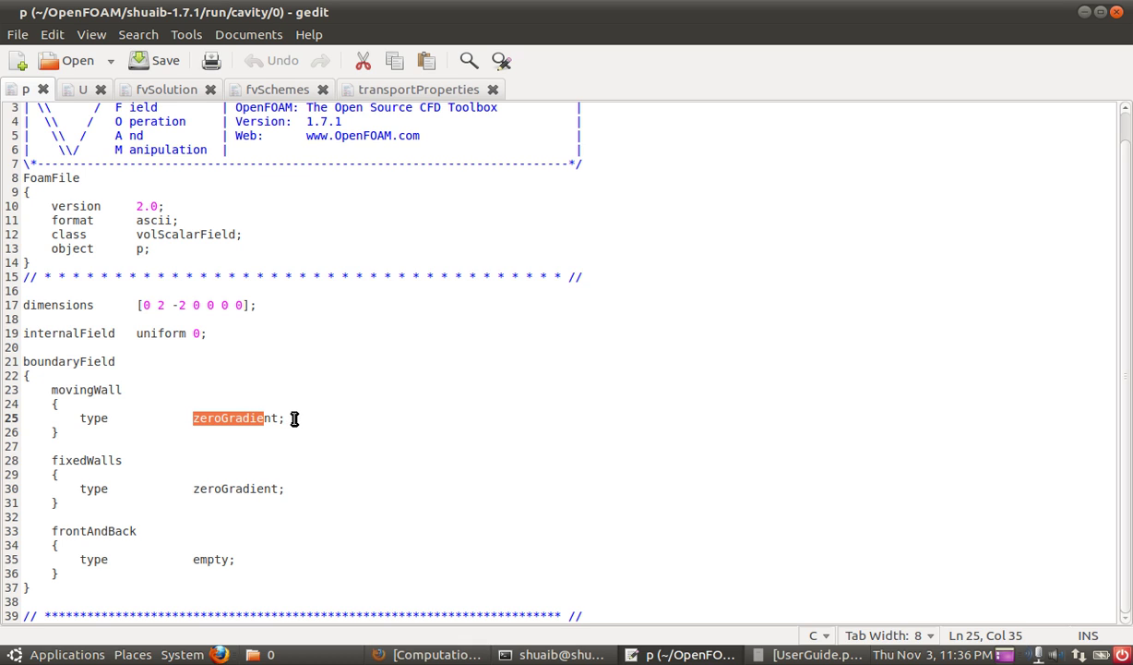
{"action": "left_click", "coordinate": [294, 419]}
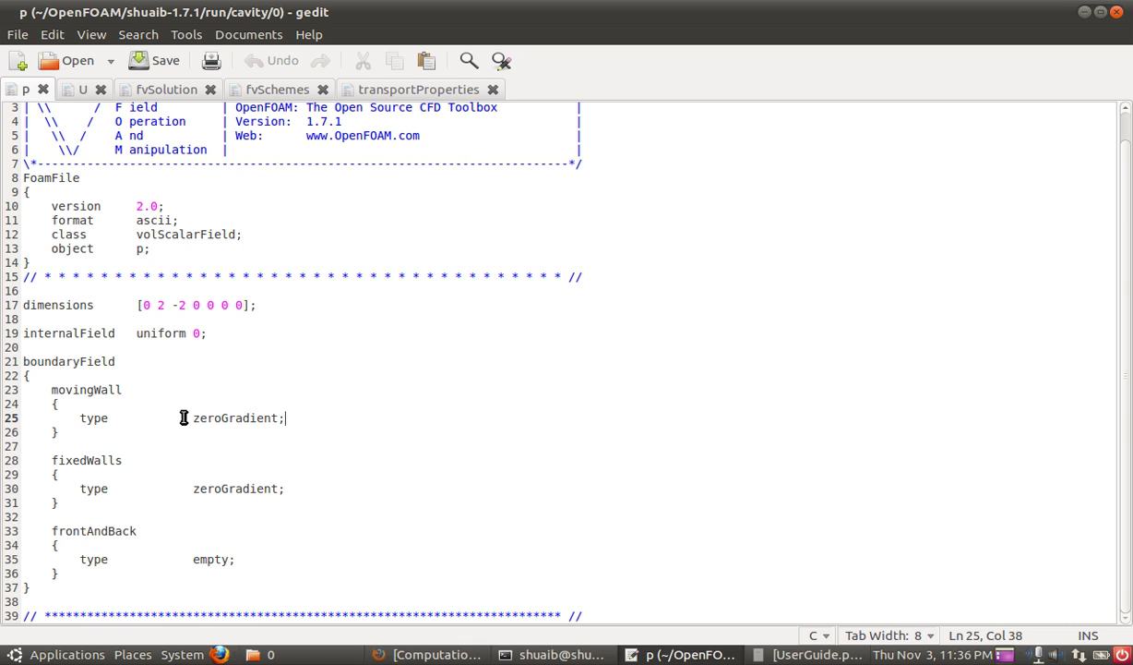
{"action": "left_click_drag", "start_coordinate": [192, 418], "coordinate": [262, 424]}
{"action": "left_click", "coordinate": [262, 424]}
{"action": "left_click_drag", "start_coordinate": [214, 489], "coordinate": [228, 489]}
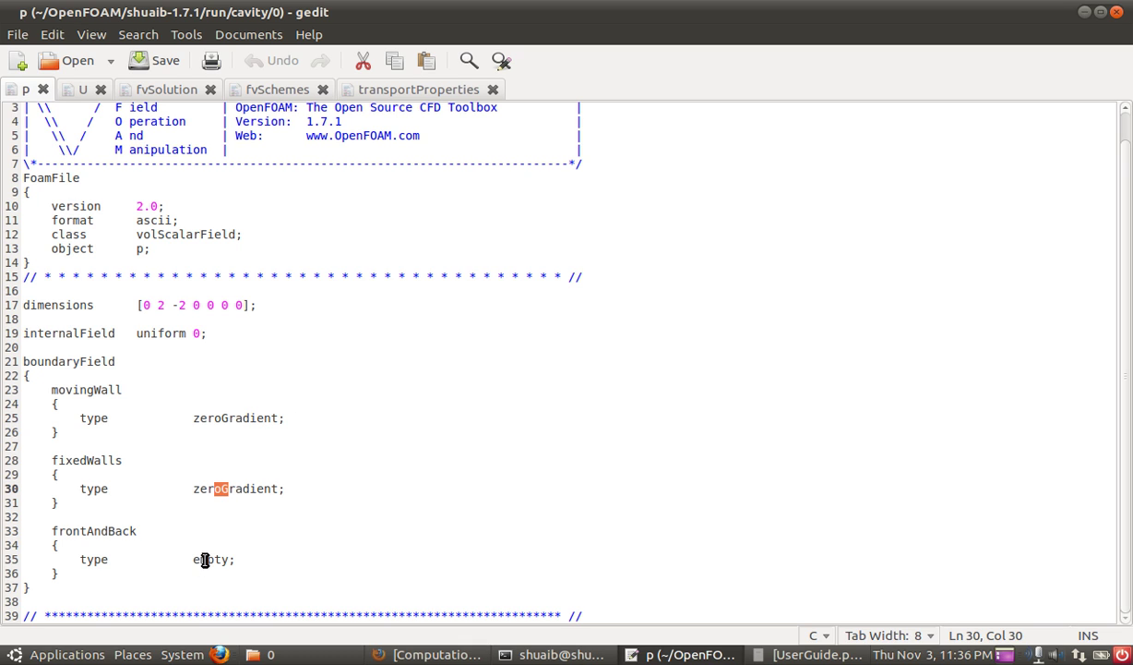
{"action": "left_click", "coordinate": [205, 560]}
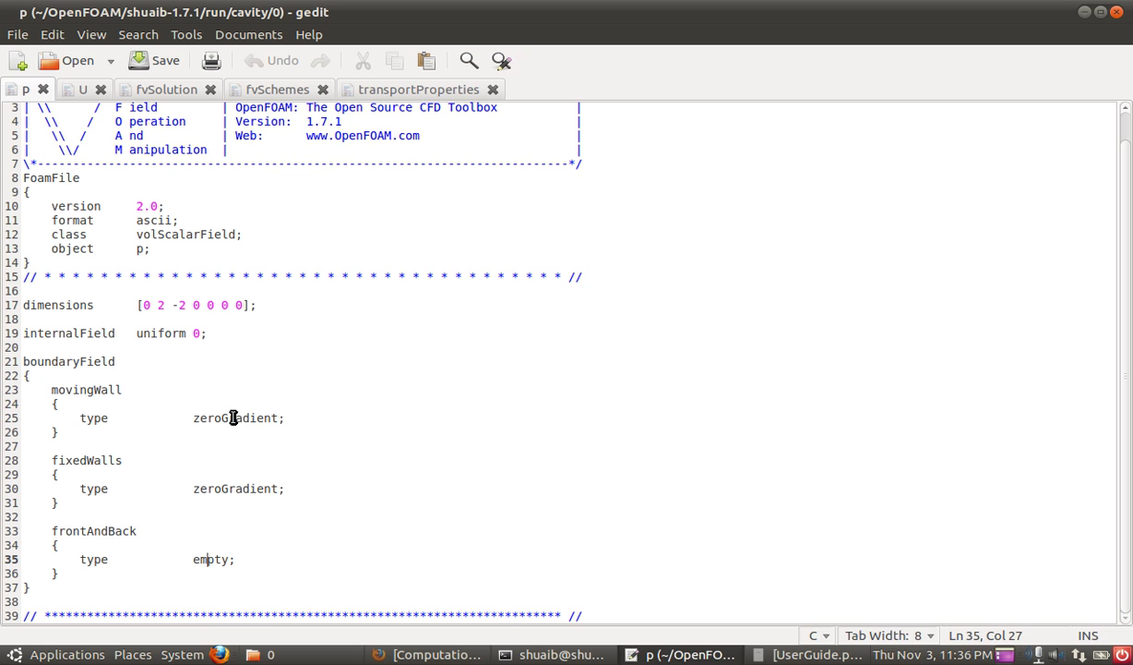
- Bring the file manager forward, switch to the fvPatchFields tab and open the basic folder
{"action": "left_click", "coordinate": [314, 653]}
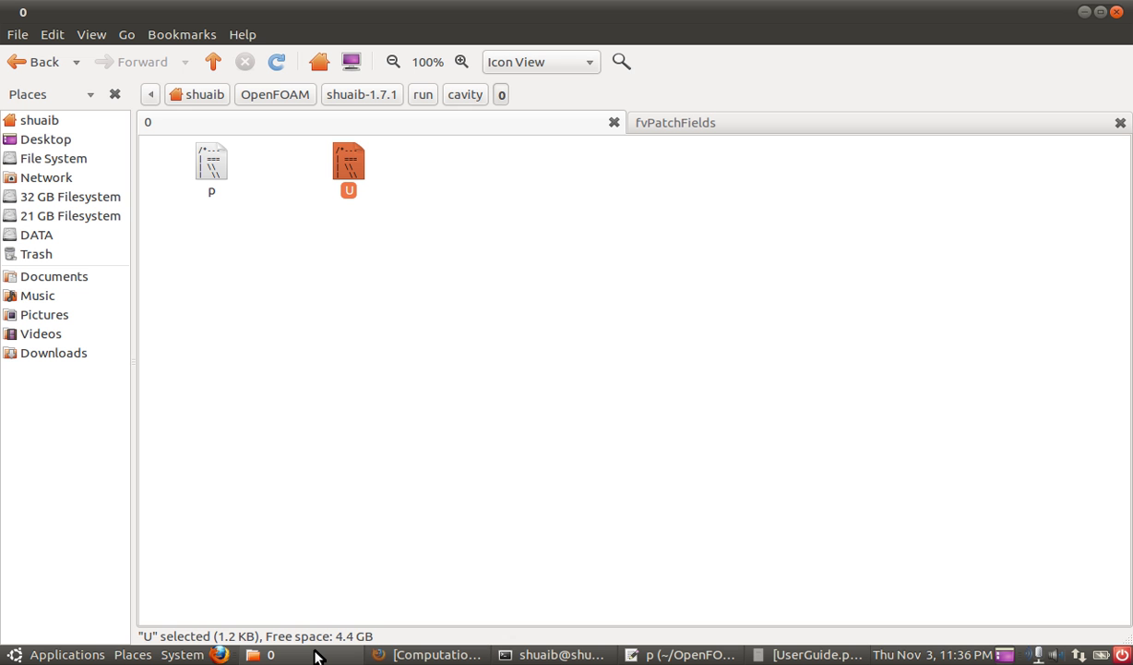
{"action": "left_click", "coordinate": [715, 126]}
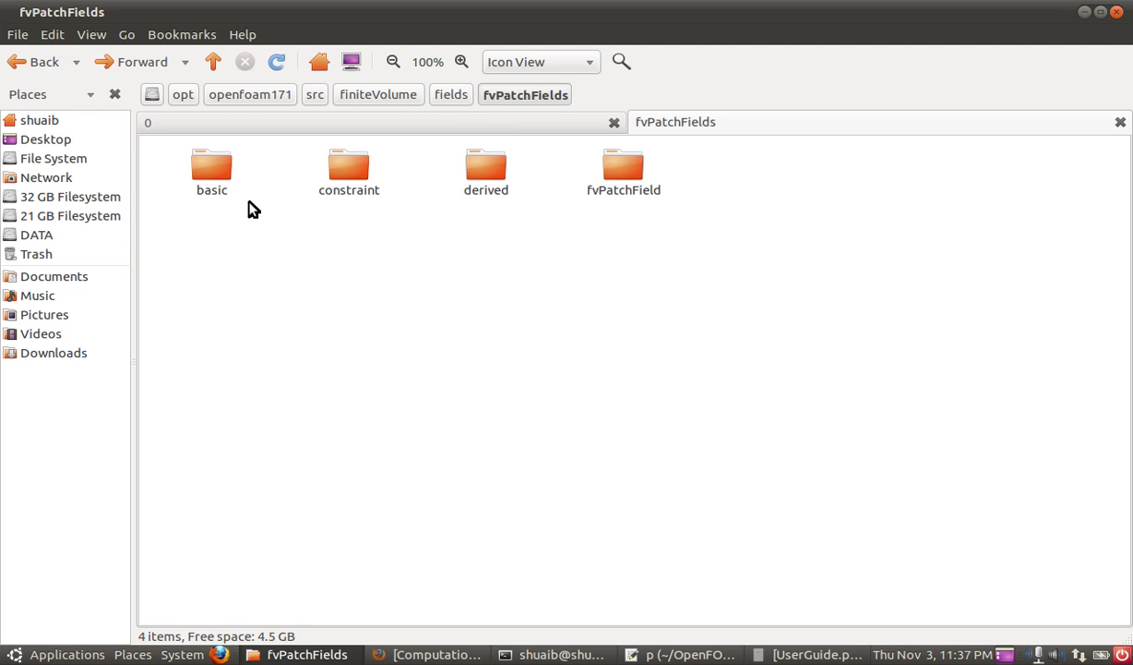
{"action": "left_click", "coordinate": [221, 189]}
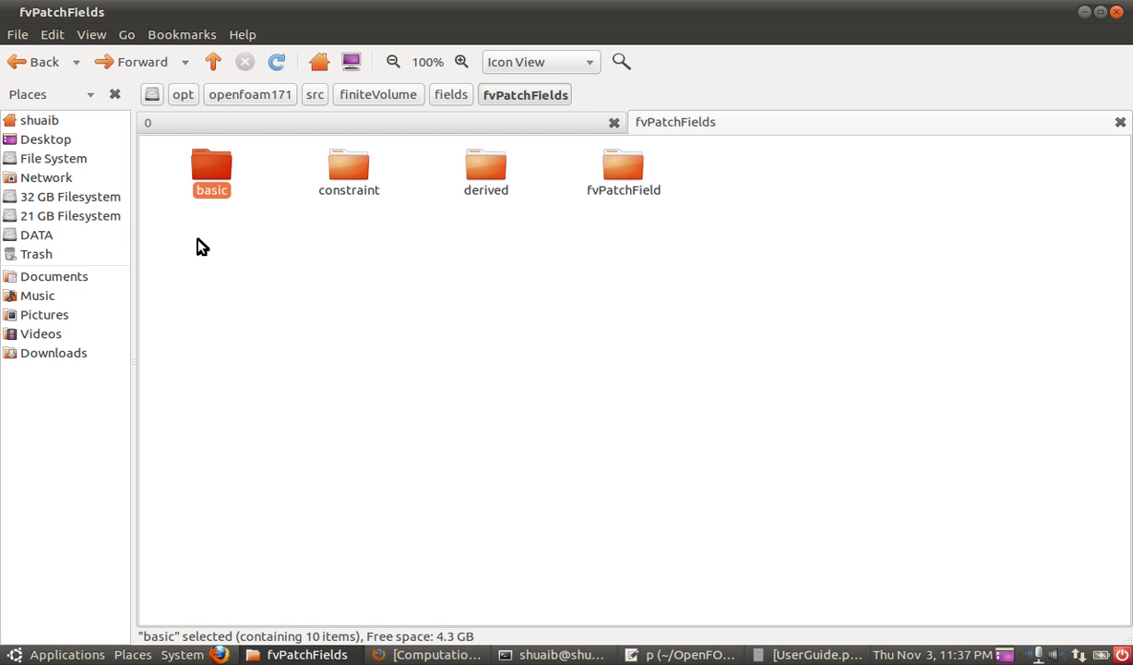
{"action": "left_click", "coordinate": [253, 274]}
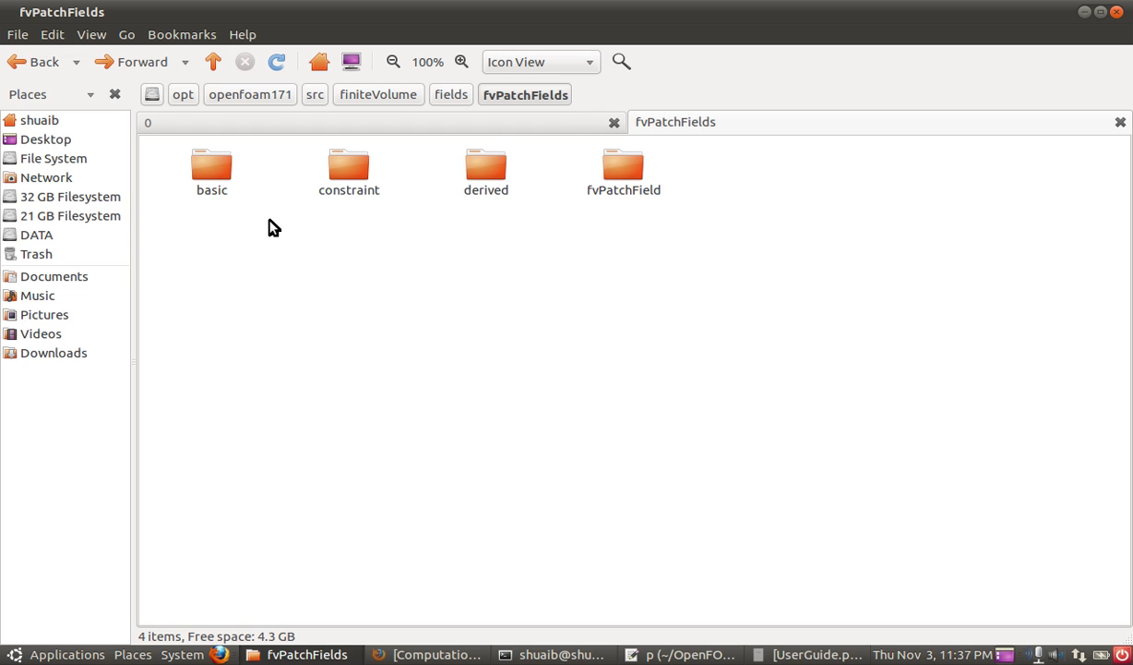
{"action": "left_click", "coordinate": [226, 194]}
{"action": "left_click", "coordinate": [496, 185]}
{"action": "double_click", "coordinate": [216, 185]}
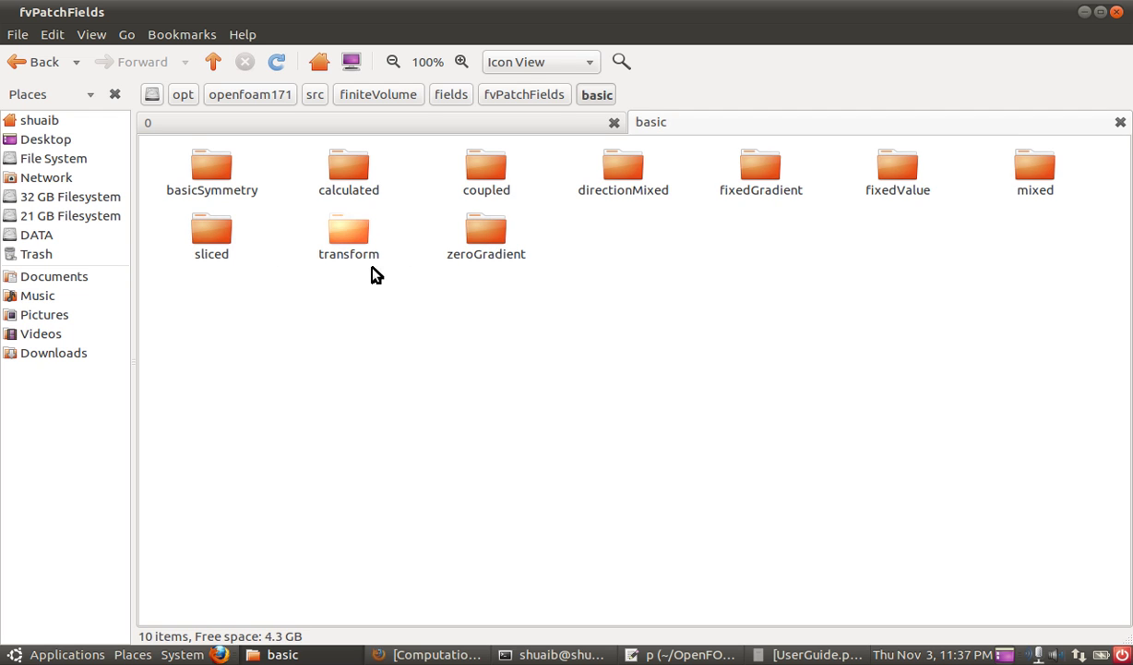
- Point out the zeroGradient, fixedGradient and fixedValue folders, then return to fvPatchFields
{"action": "left_click_drag", "start_coordinate": [482, 238], "coordinate": [499, 267]}
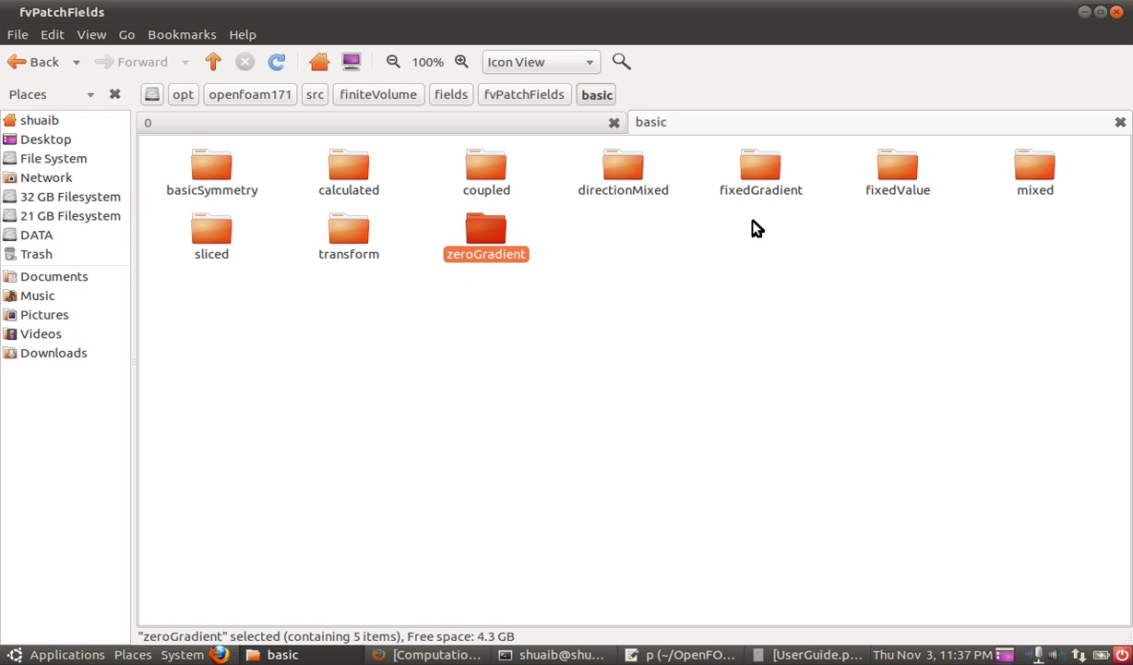
{"action": "left_click", "coordinate": [749, 165]}
{"action": "left_click", "coordinate": [939, 215]}
{"action": "left_click", "coordinate": [882, 176]}
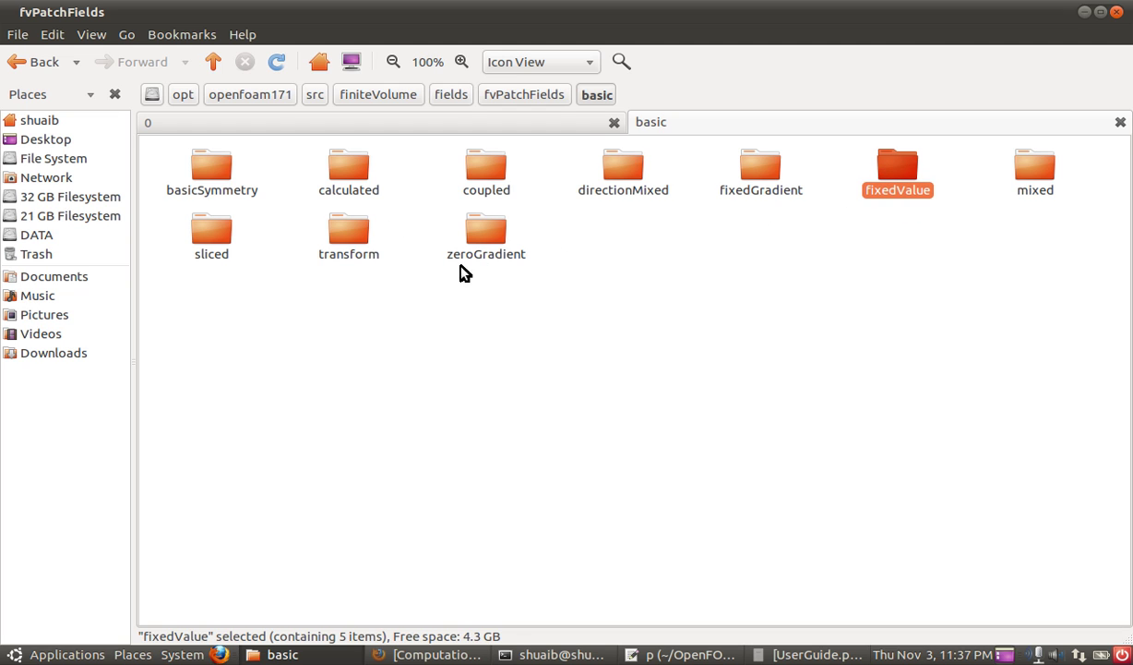
{"action": "left_click", "coordinate": [540, 96]}
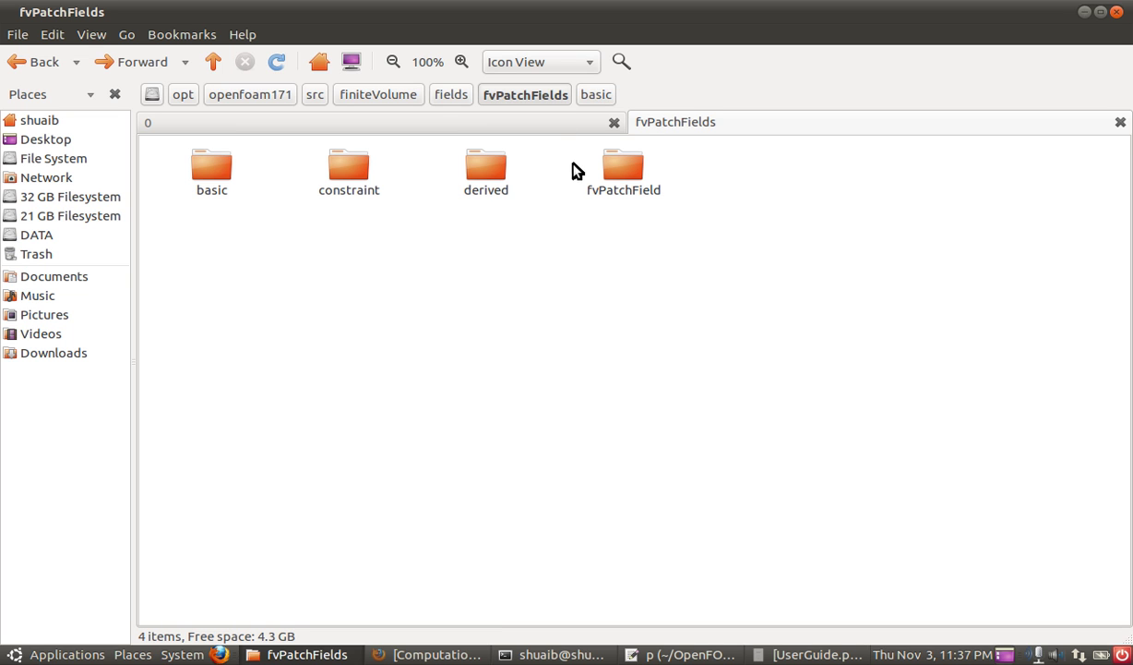
- Open the derived folder and then the oscillatingFixedValue source folder
{"action": "left_click", "coordinate": [490, 189]}
{"action": "double_click", "coordinate": [489, 189]}
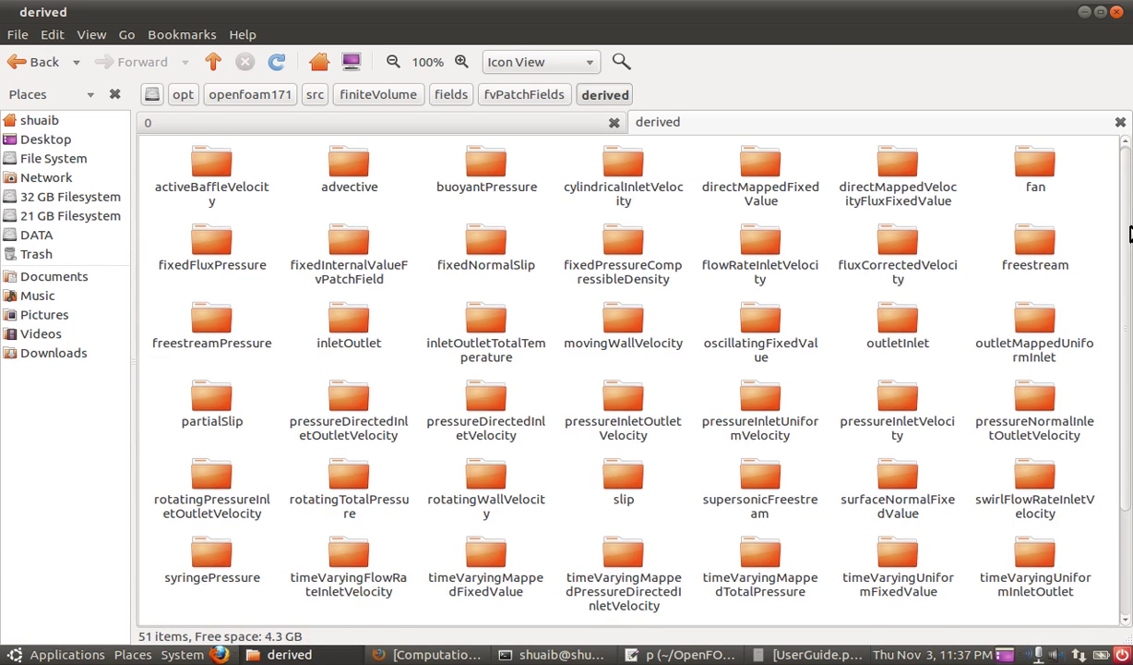
{"action": "mouse_move", "coordinate": [1128, 194]}
{"action": "left_mouse_down"}
{"action": "mouse_move", "coordinate": [1127, 296]}
{"action": "mouse_move", "coordinate": [1128, 171]}
{"action": "left_mouse_up"}
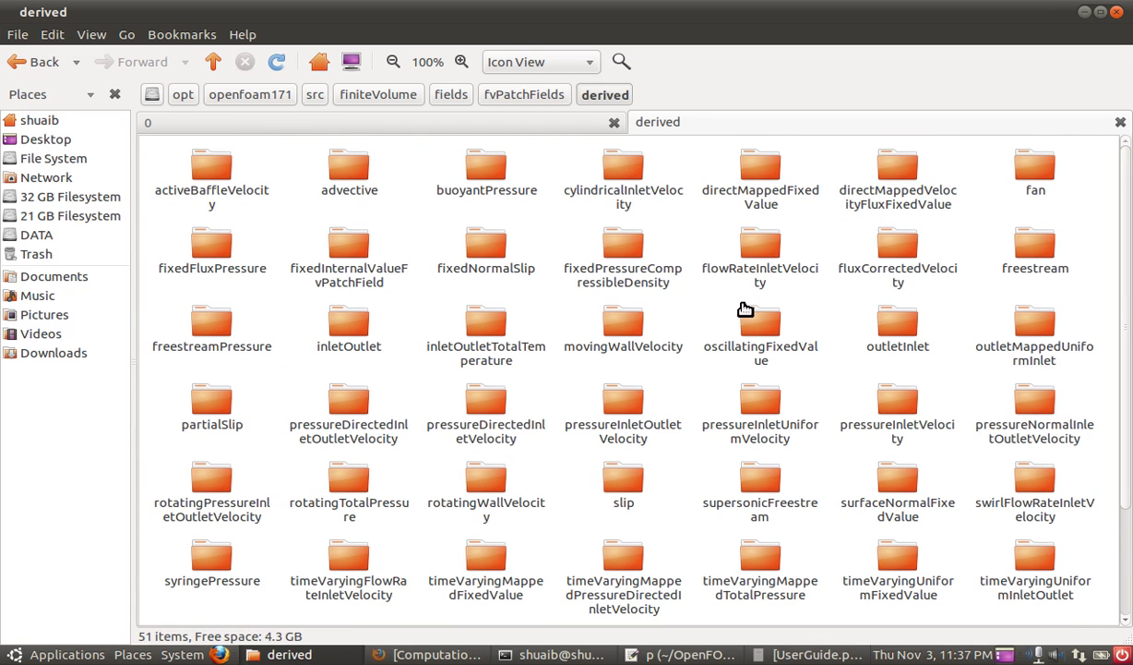
{"action": "left_click", "coordinate": [752, 338]}
{"action": "double_click", "coordinate": [753, 338]}
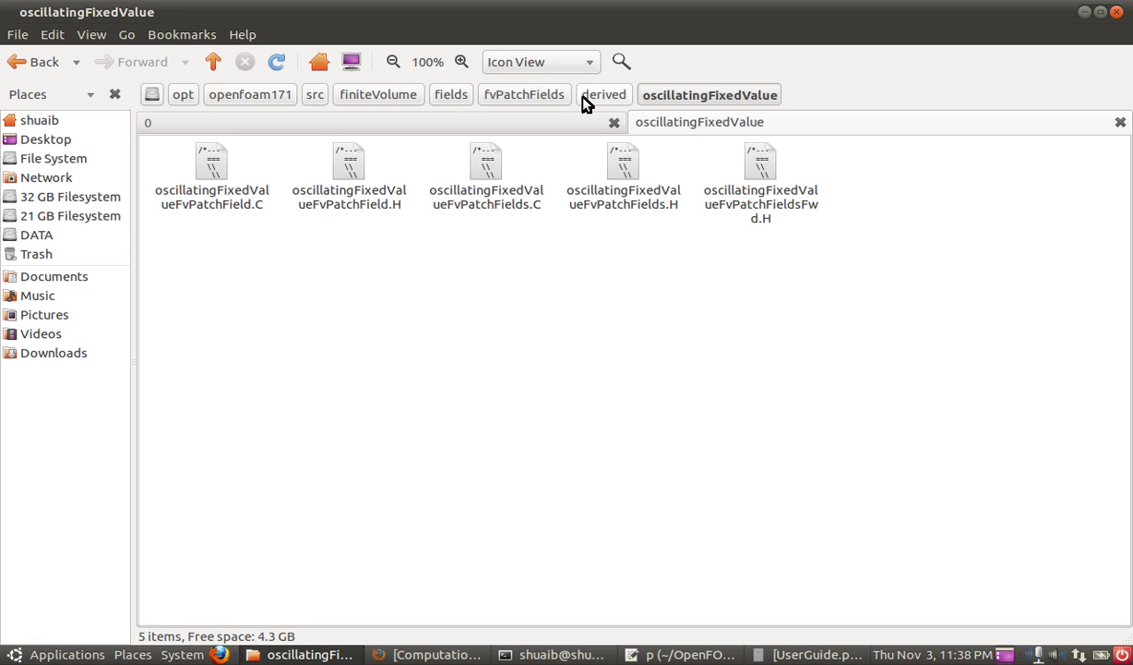
- Go back up through fvPatchFields to the fields folder, then to the cavity case view
{"action": "left_click", "coordinate": [533, 102]}
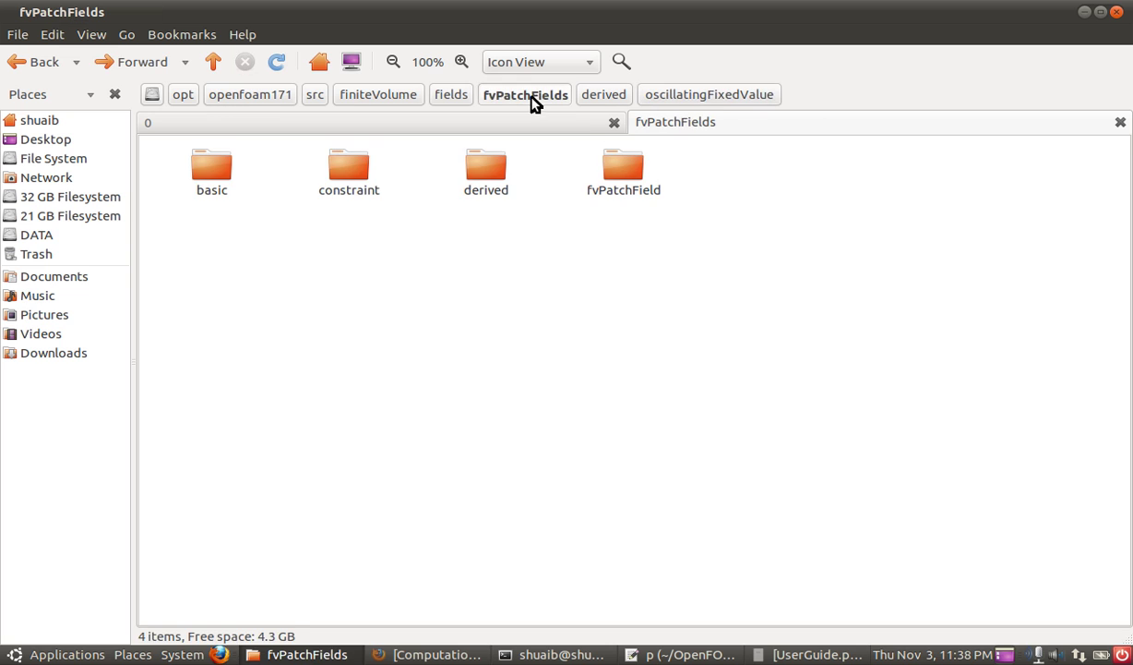
{"action": "left_click", "coordinate": [459, 98]}
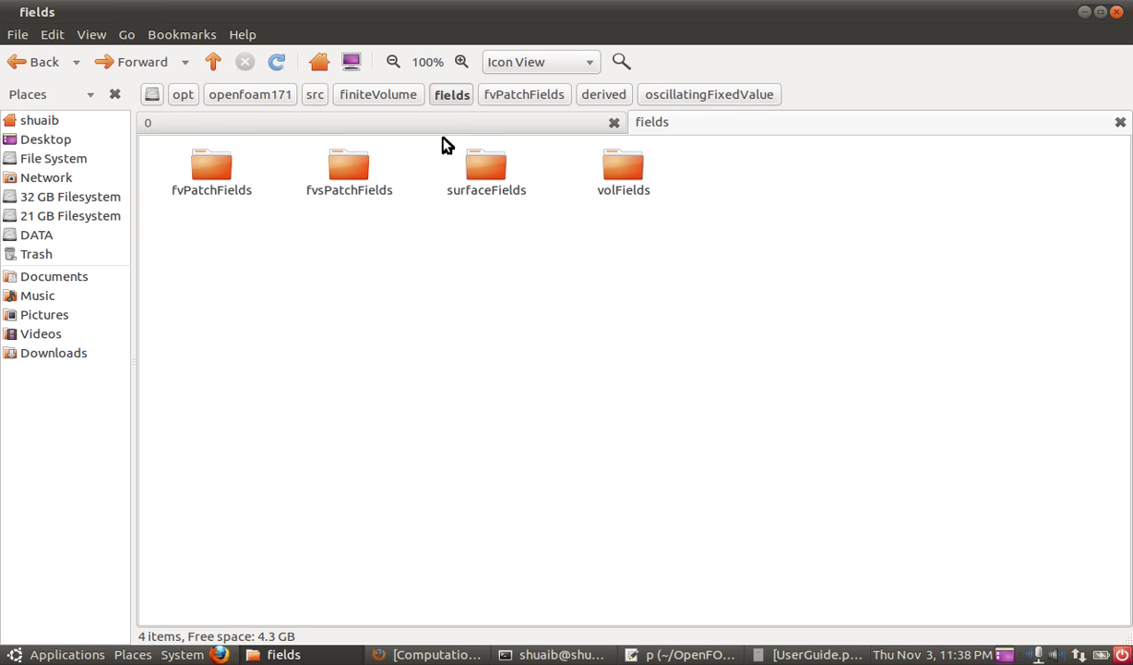
{"action": "left_click", "coordinate": [448, 132]}
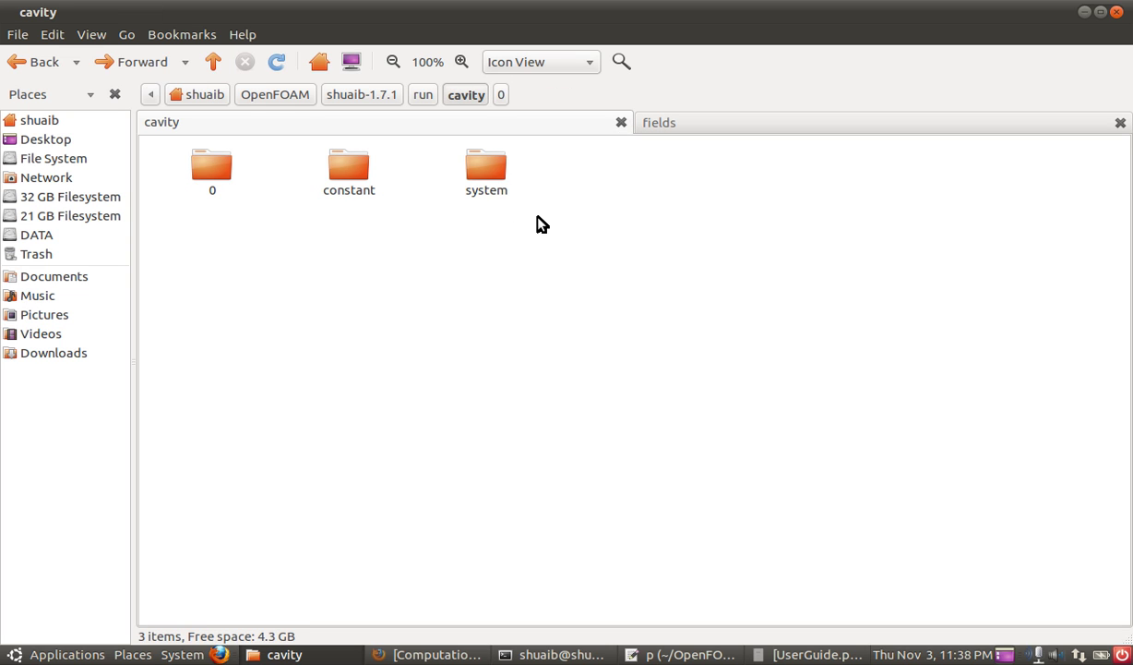
- Select the 0, constant and system folders in the cavity case folder
{"action": "left_click_drag", "start_coordinate": [533, 218], "coordinate": [205, 177]}
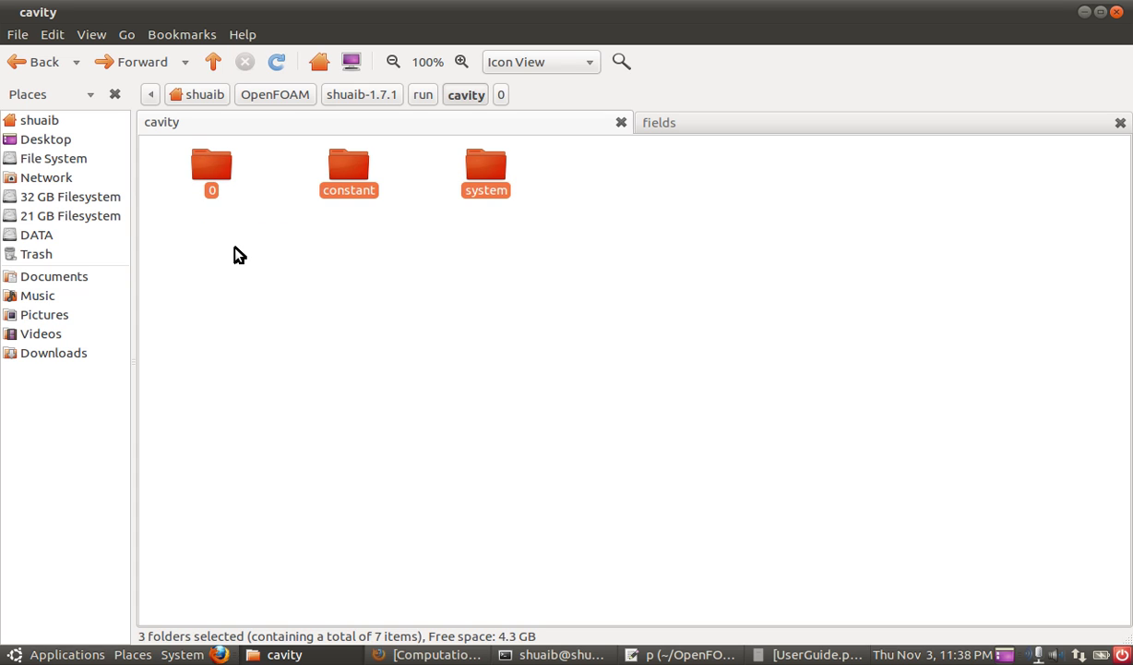